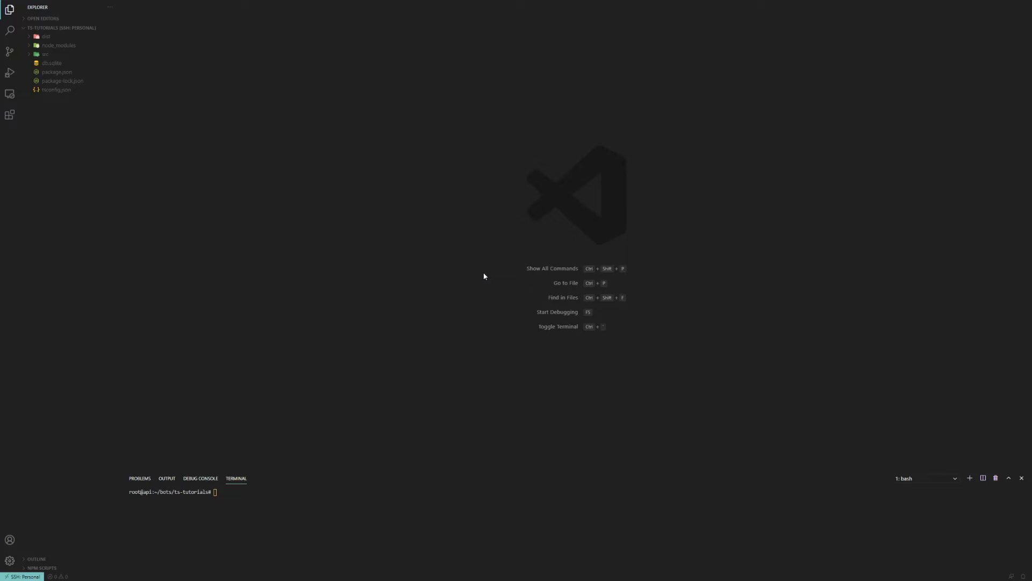
Create MessageDeleteListener.ts under src/listeners/client and select ReadyListener.ts's import line for reuse.
click(46, 54)
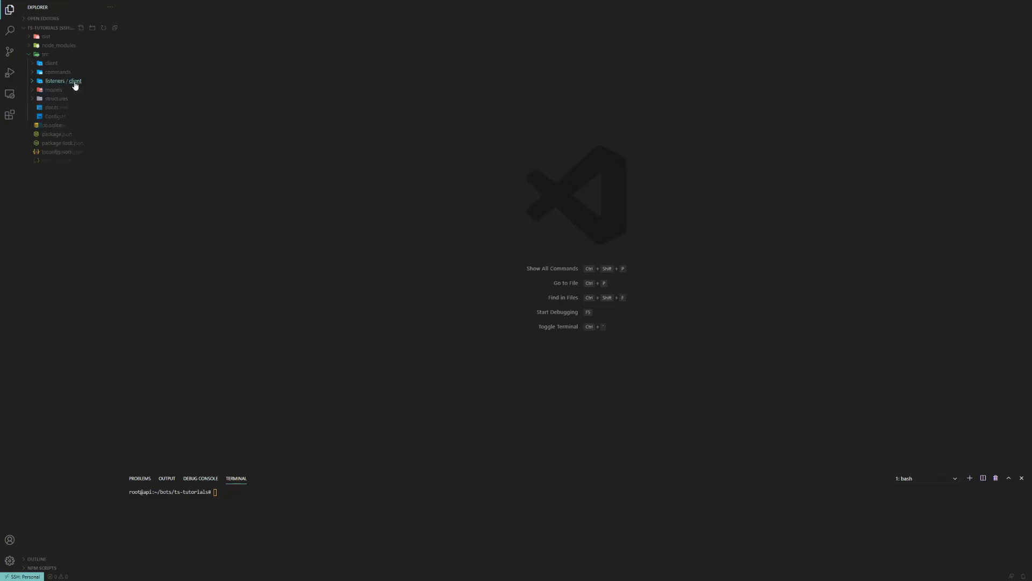
click(75, 84)
click(82, 27)
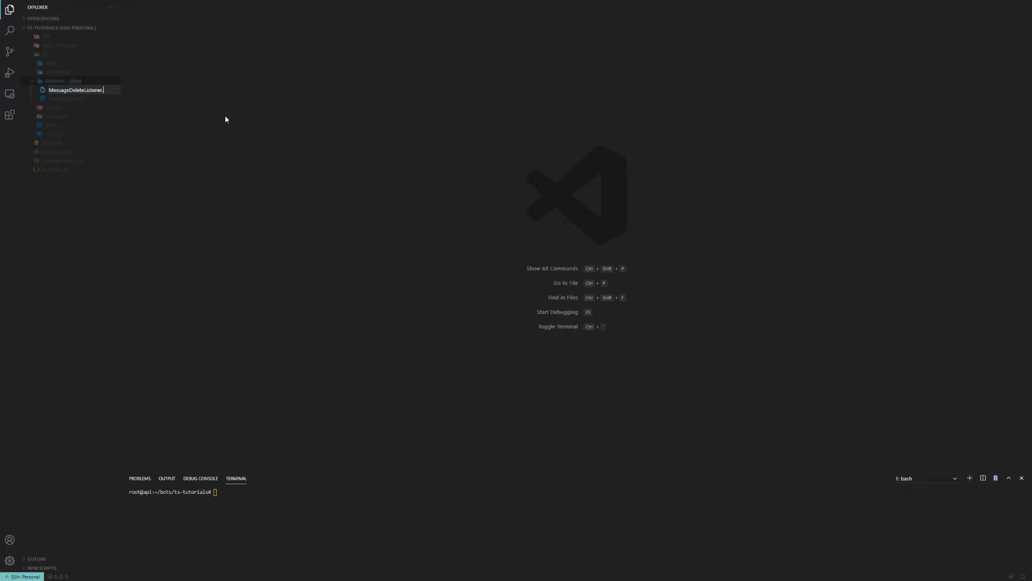
key(Return)
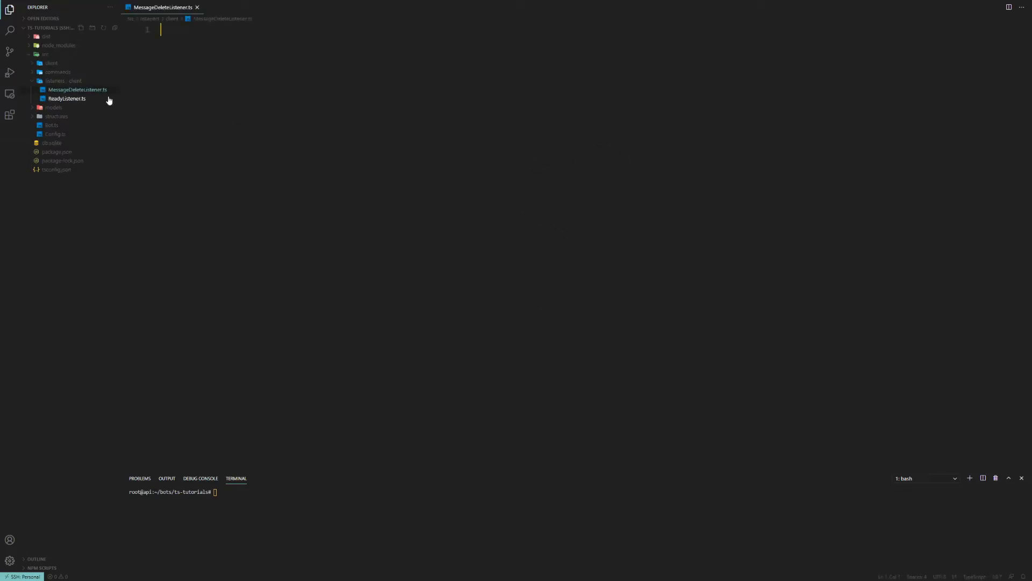
click(66, 99)
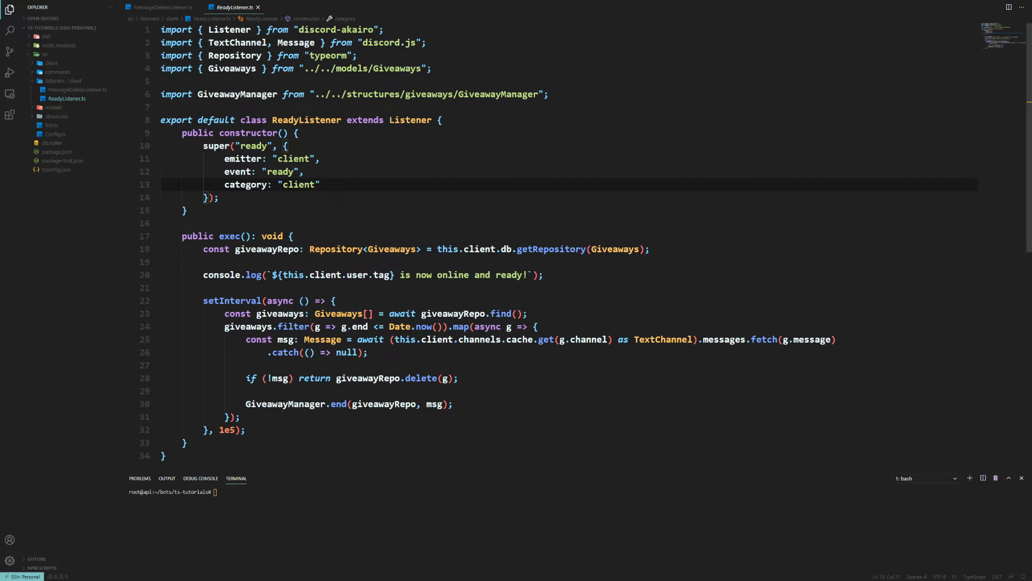
drag(384, 29, 161, 29)
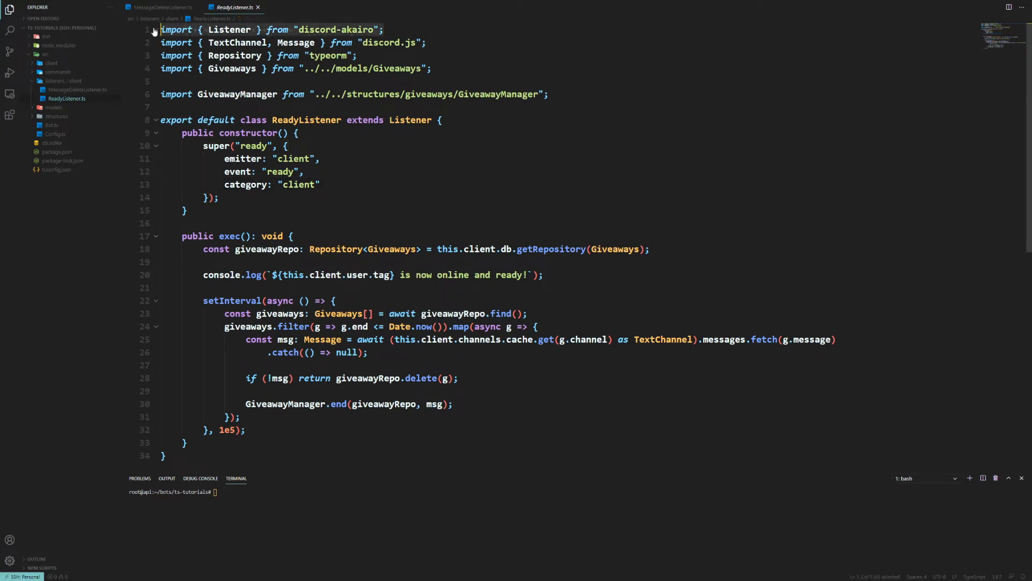
Import Listener from discord-akairo and declare the MessageDeleteListener class with a constructor.
key(ctrl+c)
click(161, 7)
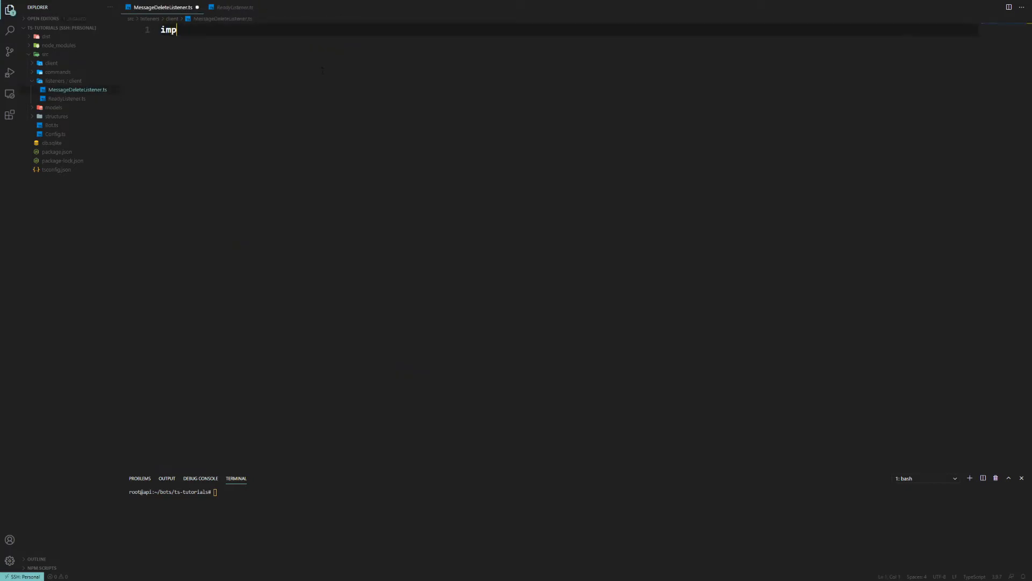
text(import { Listener )
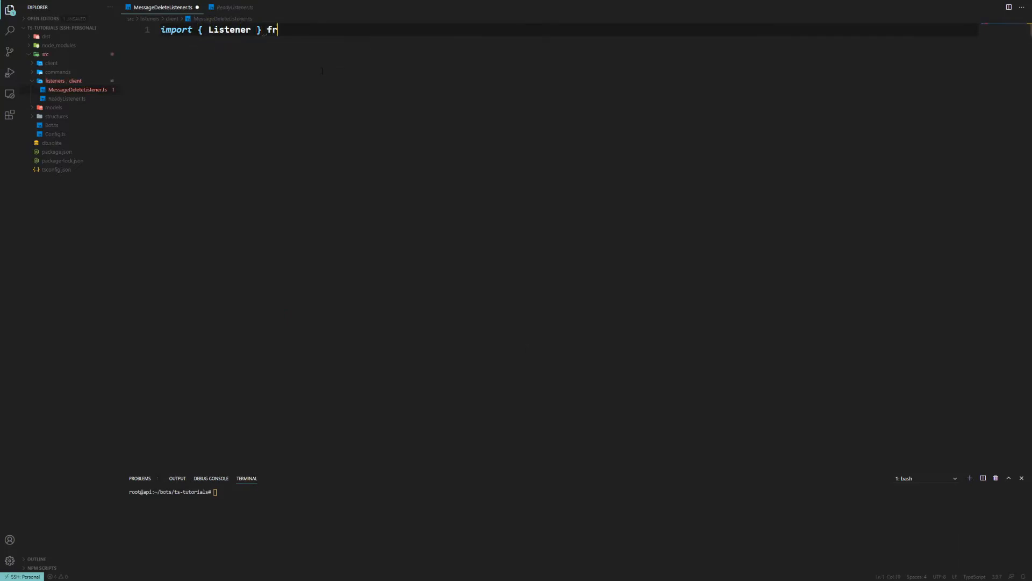
text( from "dis)
key(Tab)
text(;)
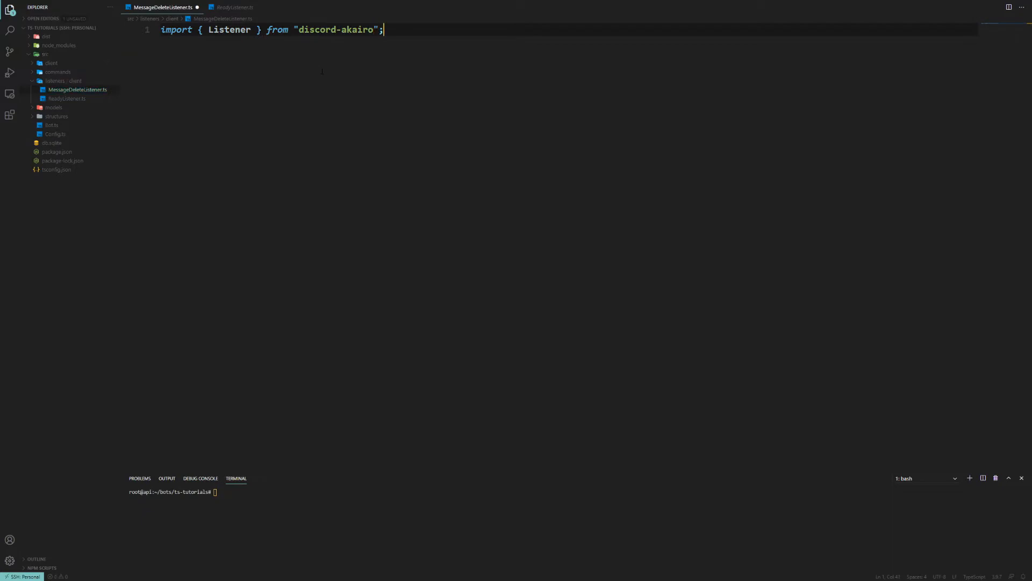
key(Return)
key(Return)
text(expor)
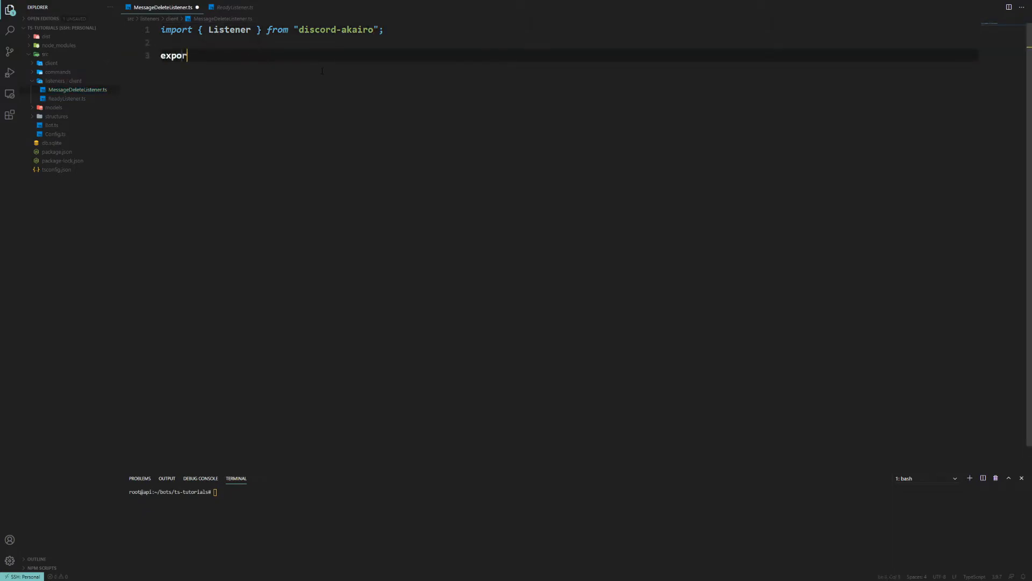
text(t default clas)
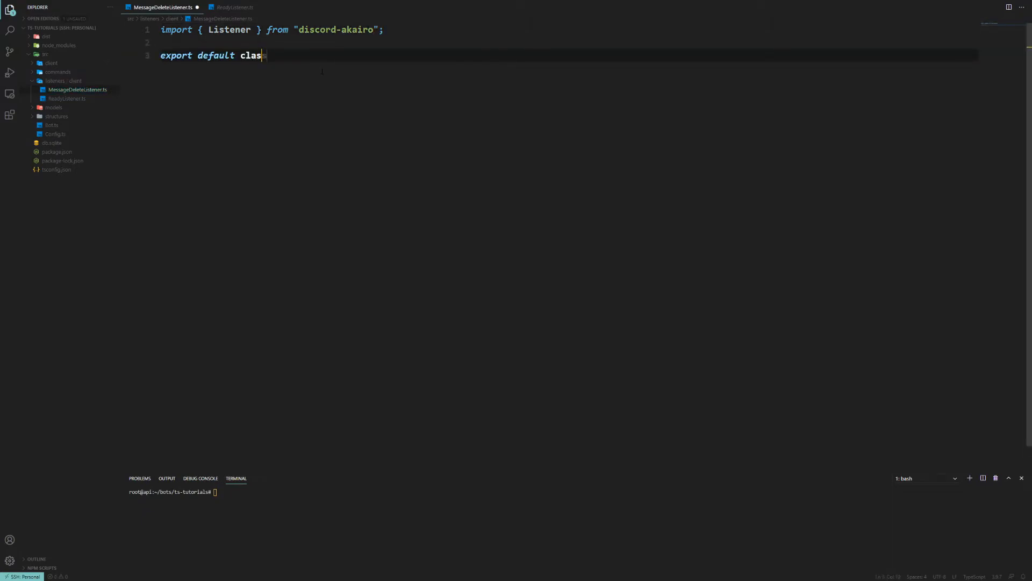
text(s Me)
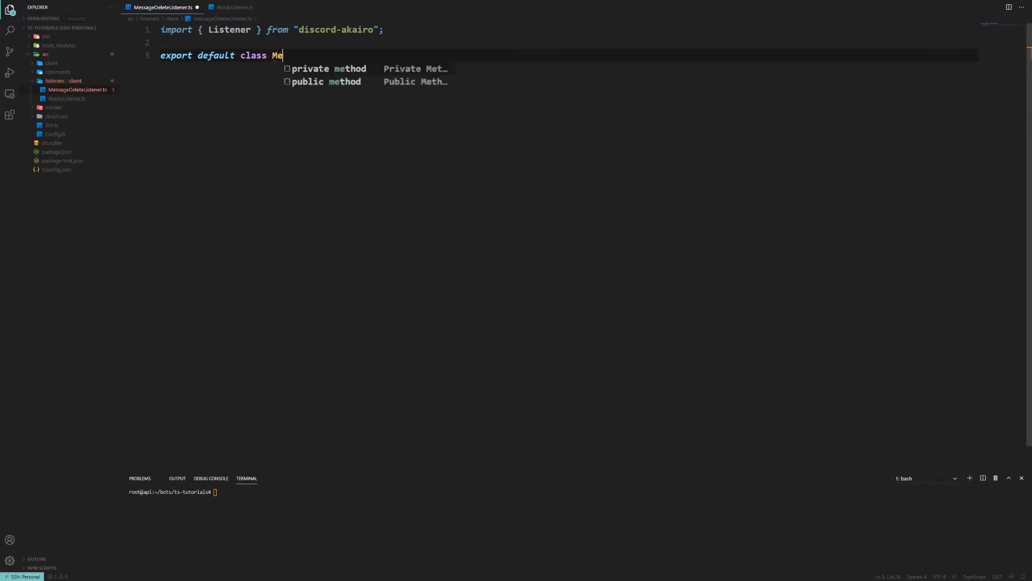
text(ssageDeleteL)
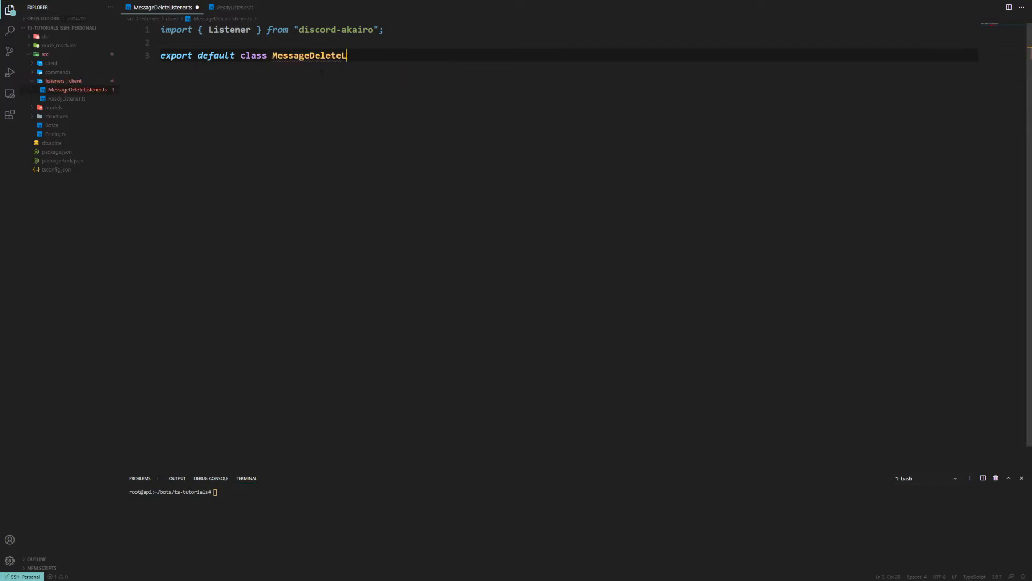
text(istener extends )
text(Listener {)
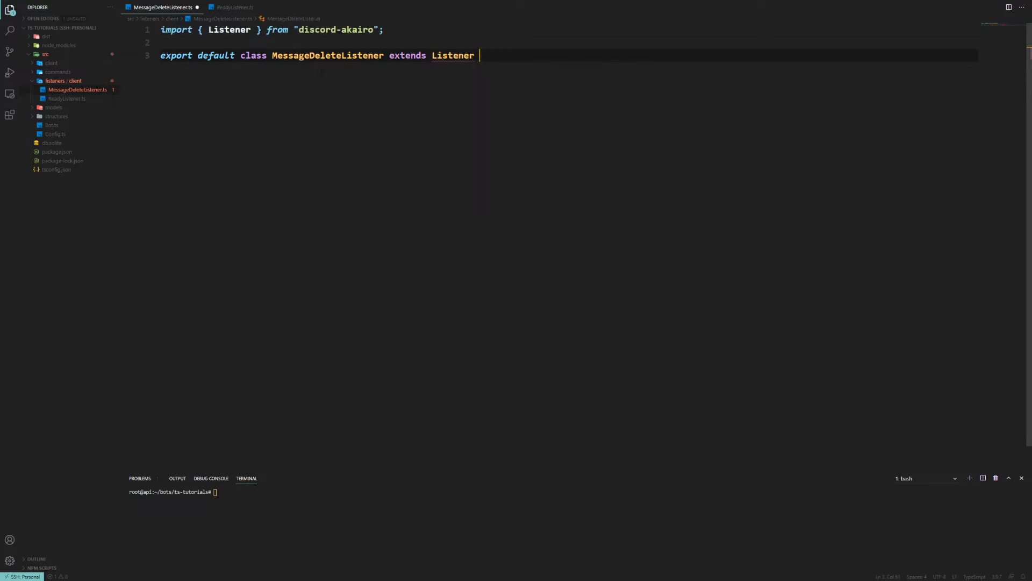
key(Return)
text(p)
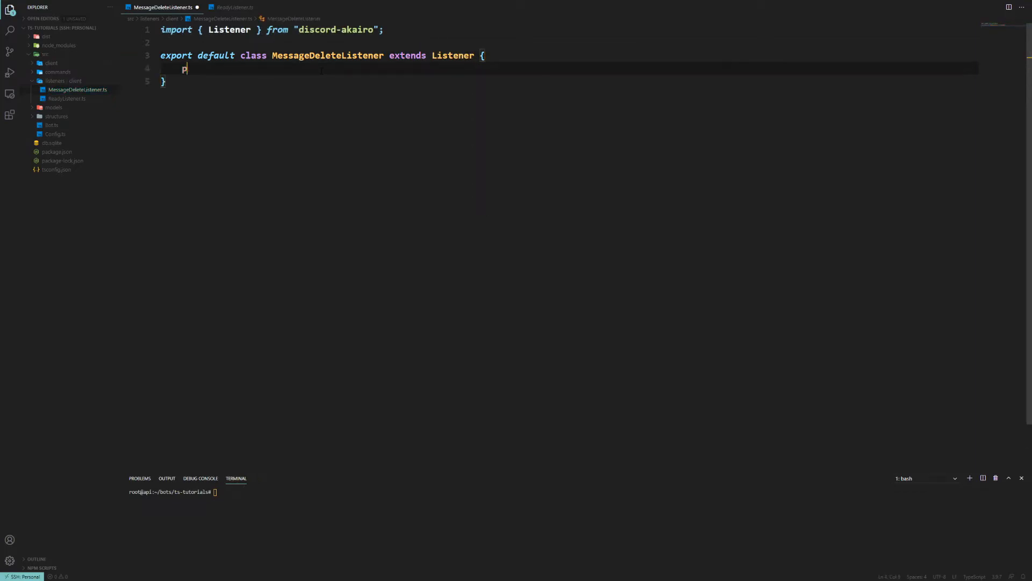
text(ublic cpon)
key(BackSpace)
key(BackSpace)
key(BackSpace)
text(c)
text(onstructor())
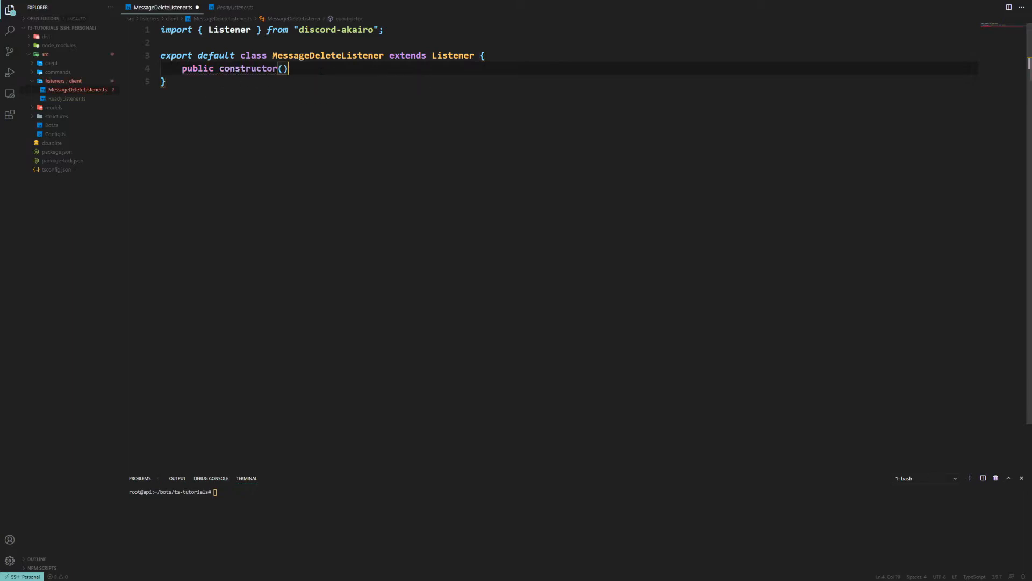
text( {)
key(Return)
text(supe)
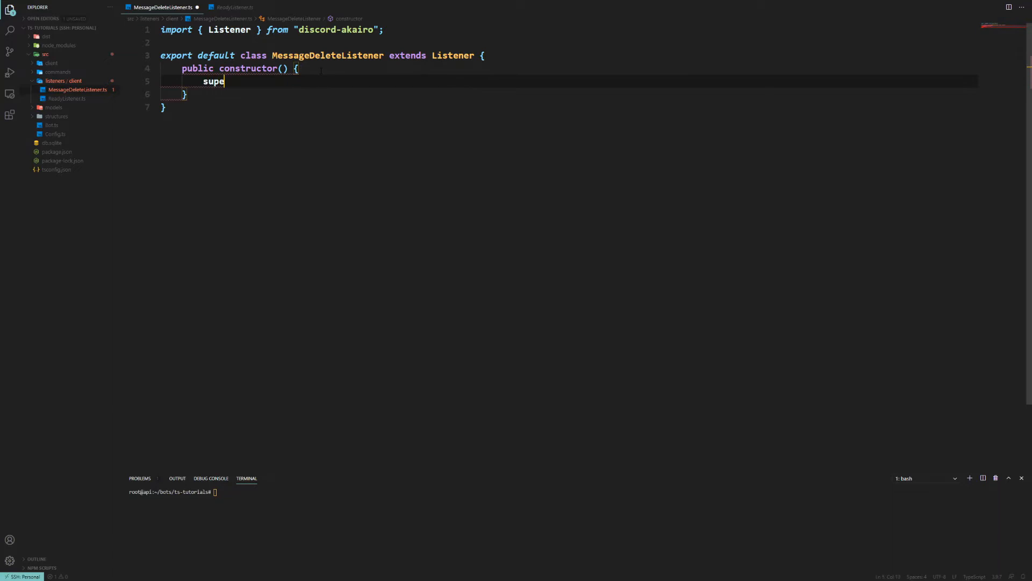
text(r()
text("mes)
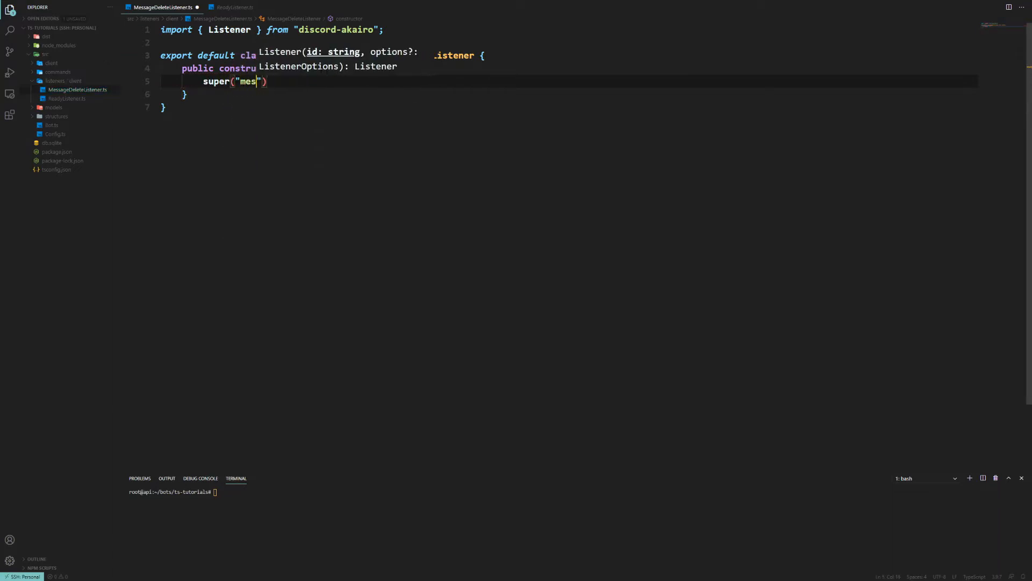
text(sageDelete)
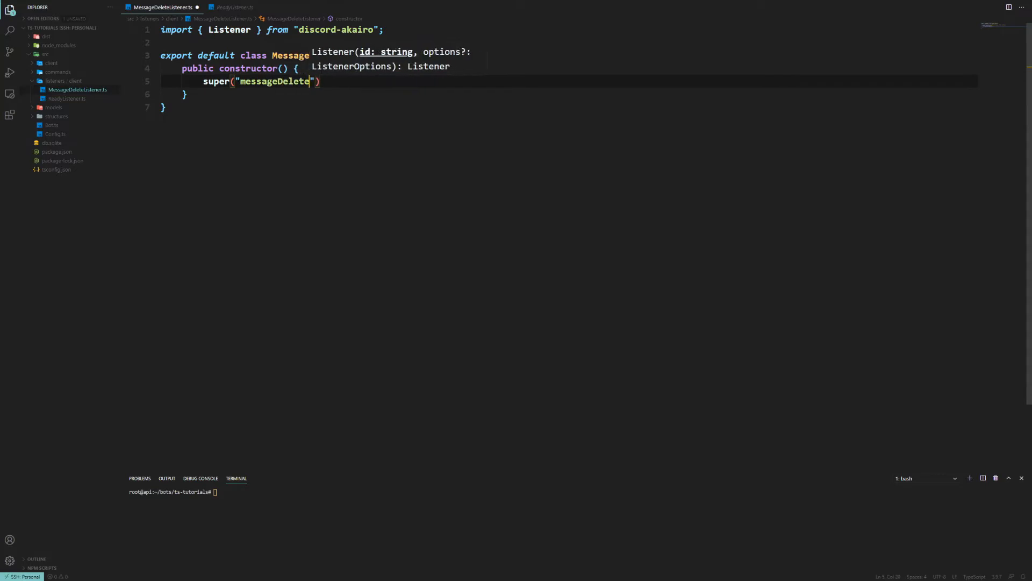
text(, {)
Call super with event 'messageDelete', emitter 'client' and category 'client'.
key(Return)
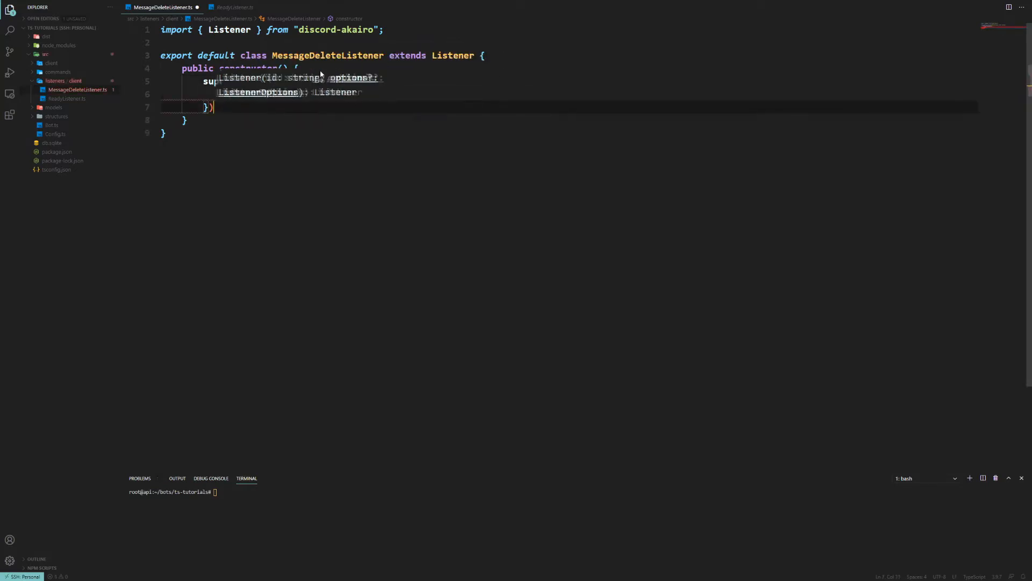
key(Escape)
key(Down)
text(;)
key(Up)
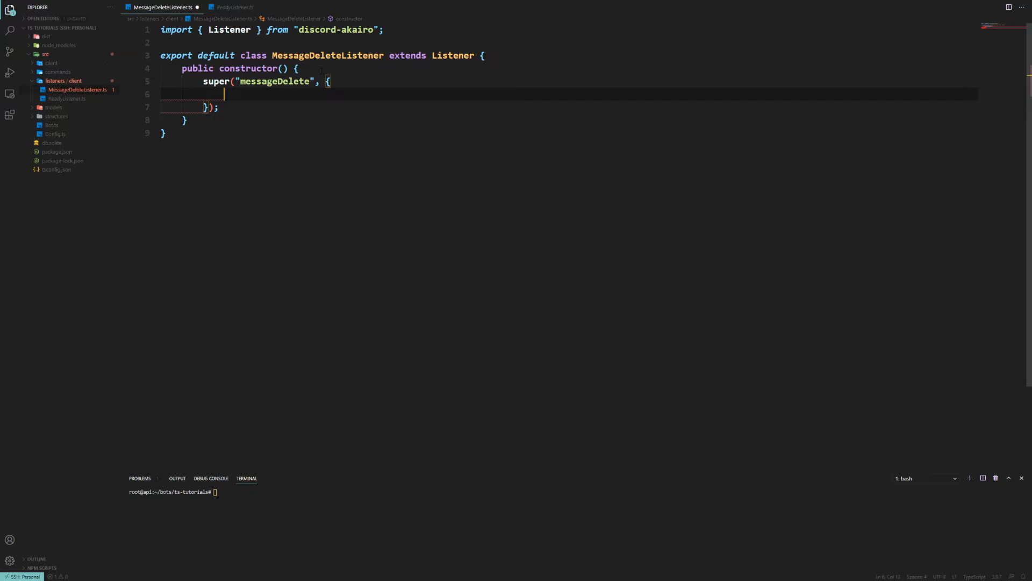
text(event: "mde)
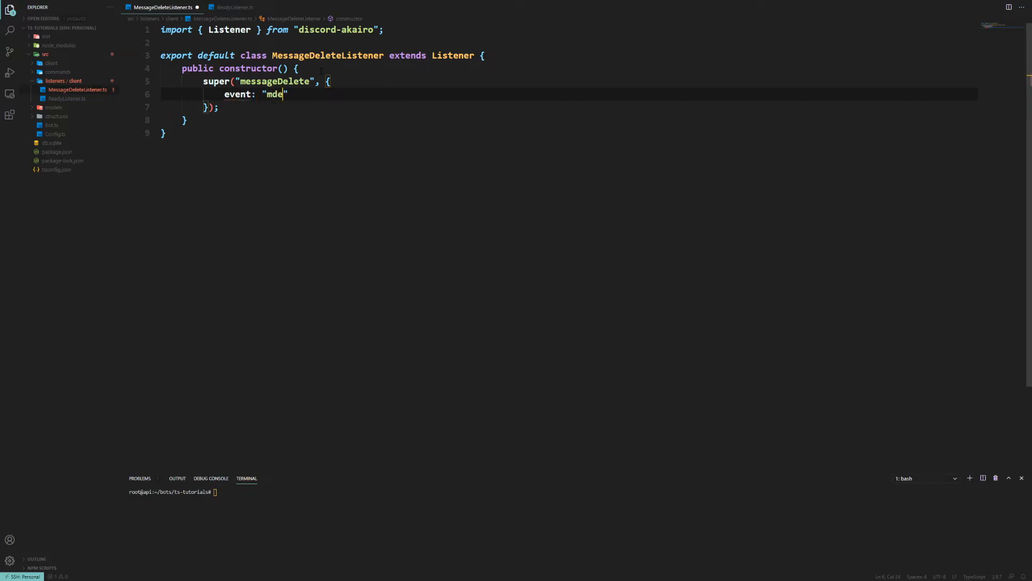
key(BackSpace)
key(BackSpace)
text(essageDel)
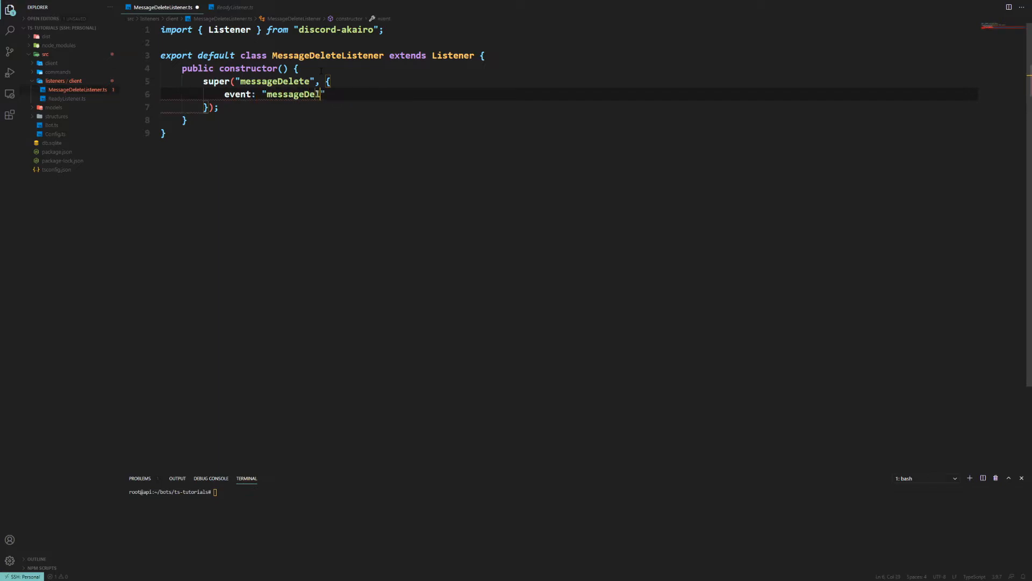
text(ete)
key(End)
text(,)
key(Return)
text(emi)
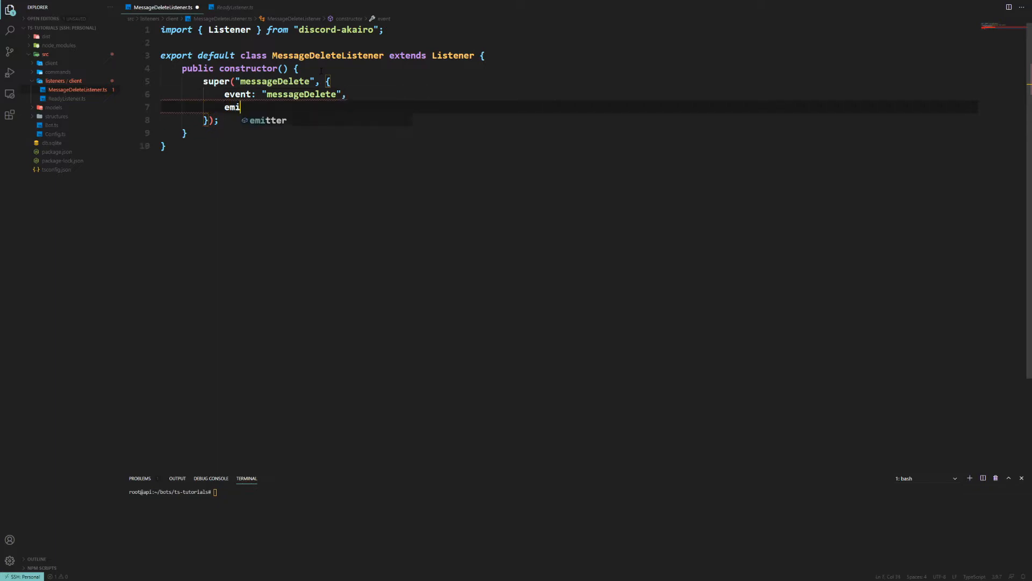
key(Tab)
text(: "client)
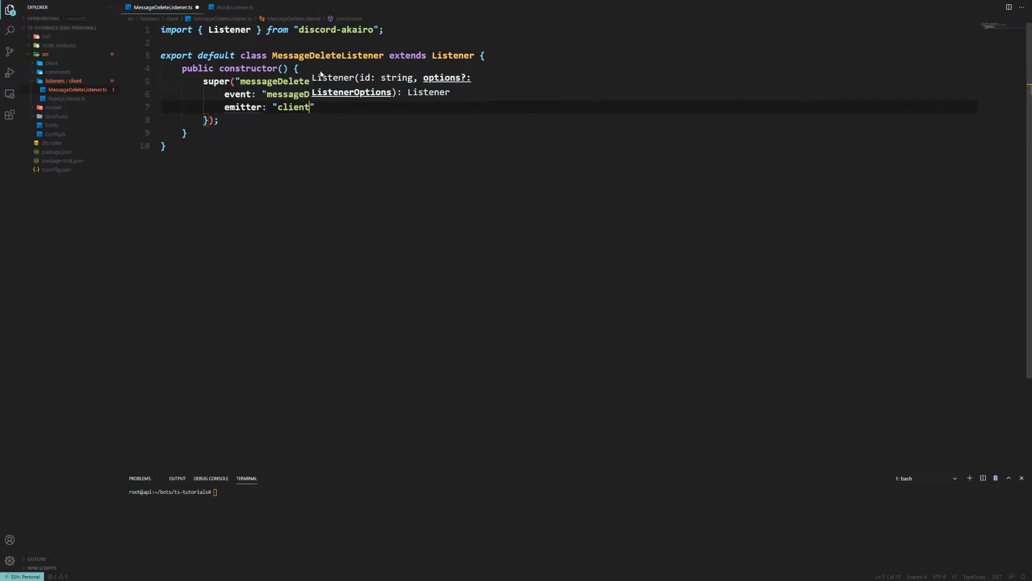
key(End)
text(,)
key(Return)
text(category: ")
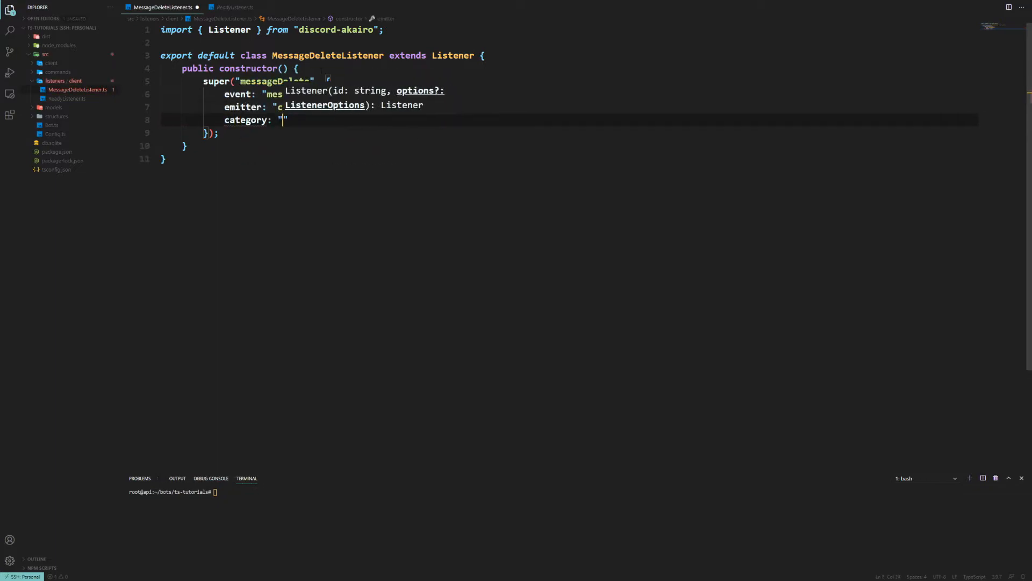
text(client)
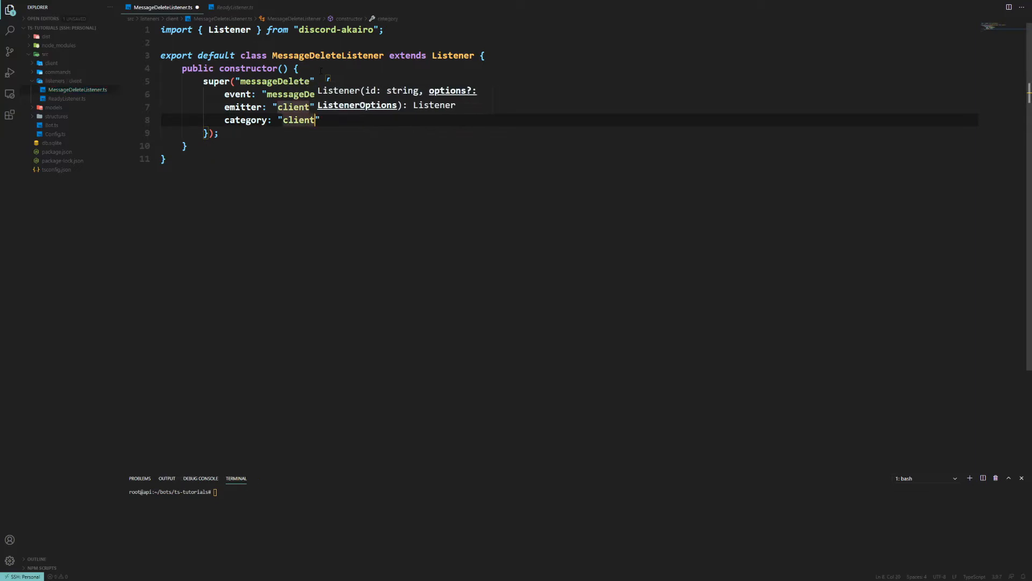
key(Down)
key(Down)
key(End)
key(Return)
key(Return)
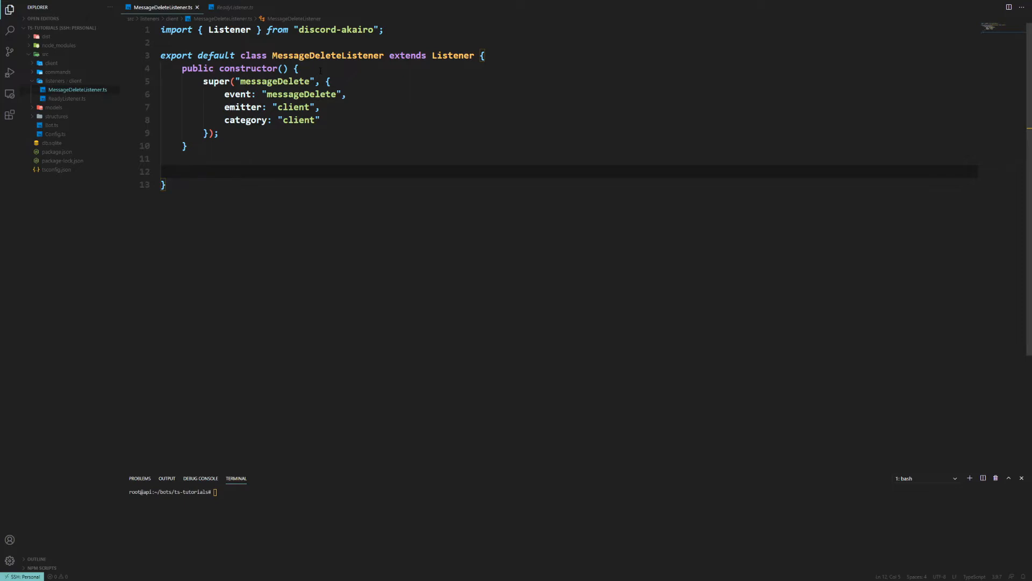
text(pub)
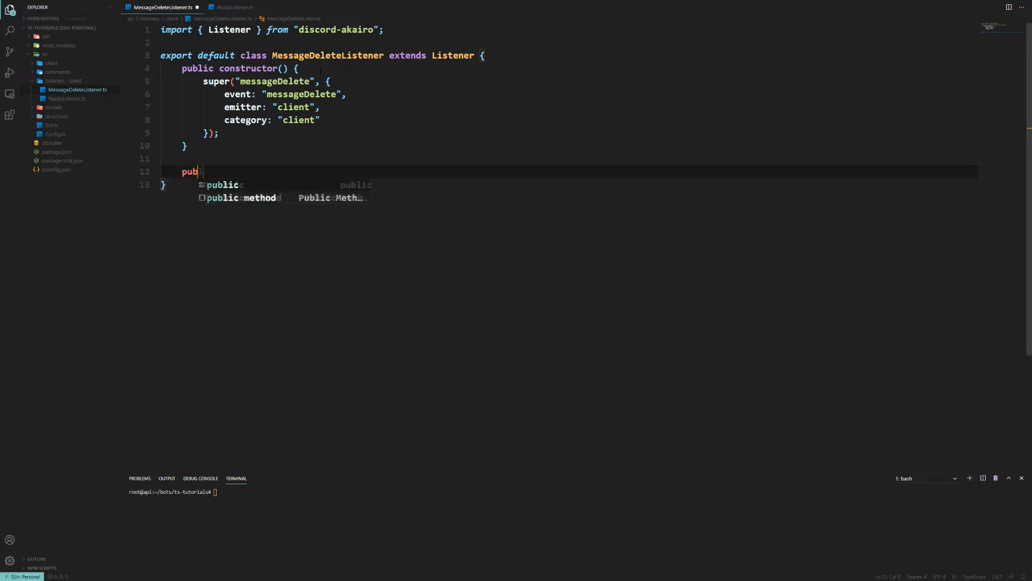
text(lic exec()
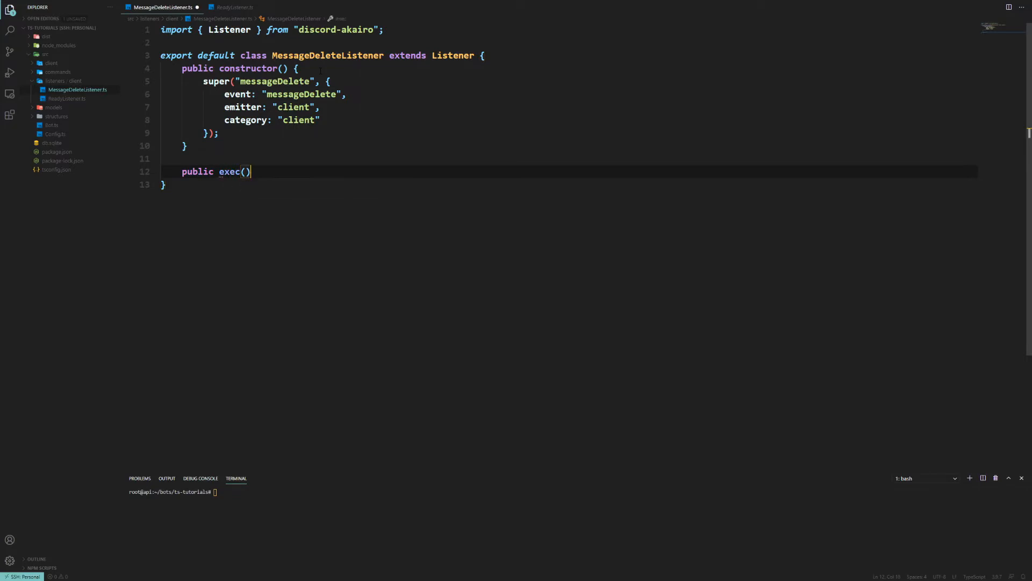
text(): )
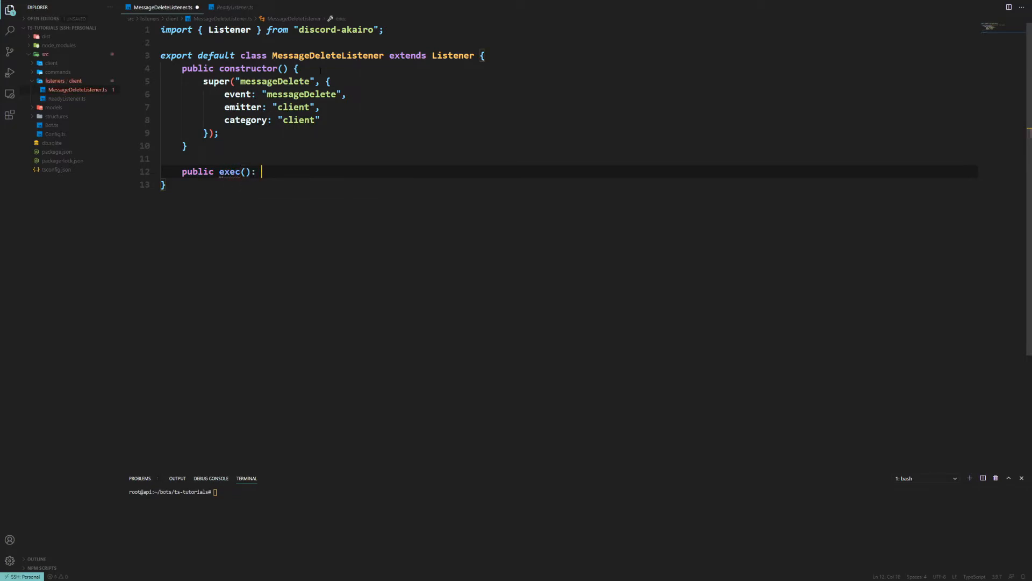
text(Promi)
text(se<Message>)
text( {)
Give exec a Promise<Message> return type and start a Message import line from discord.js.
key(Return)
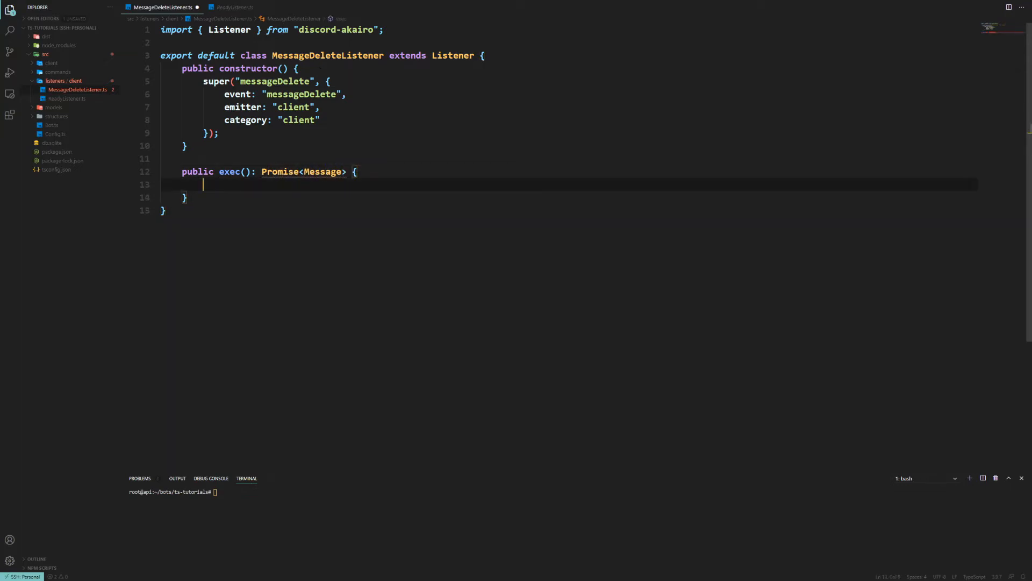
click(395, 29)
key(Return)
text(im)
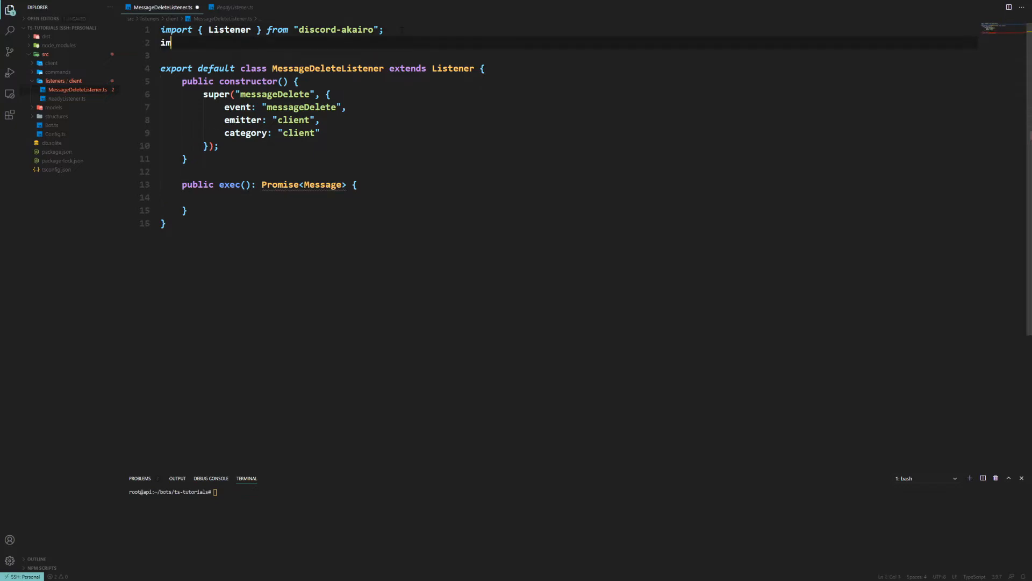
text(port { Mess)
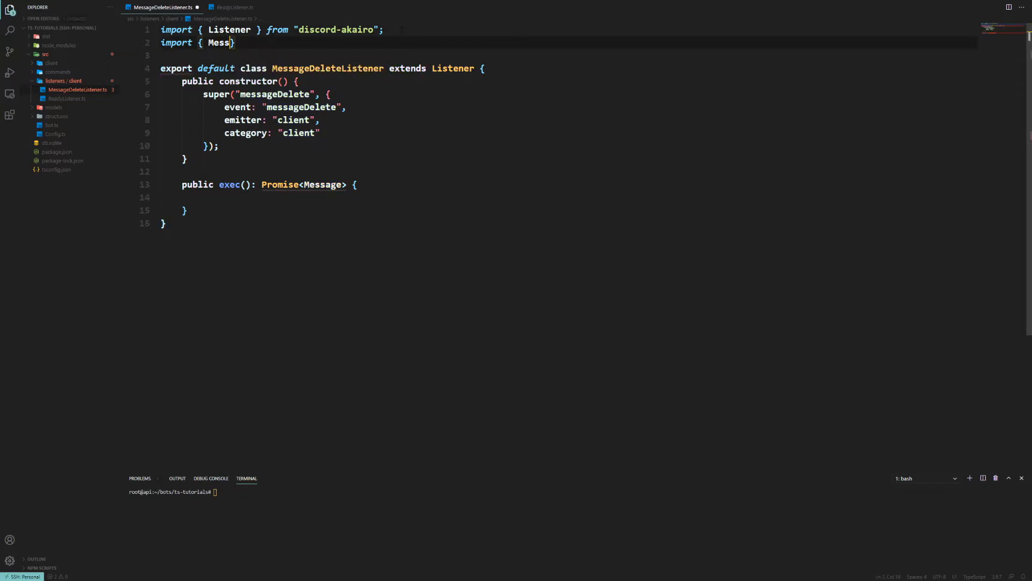
text(age } from "dis)
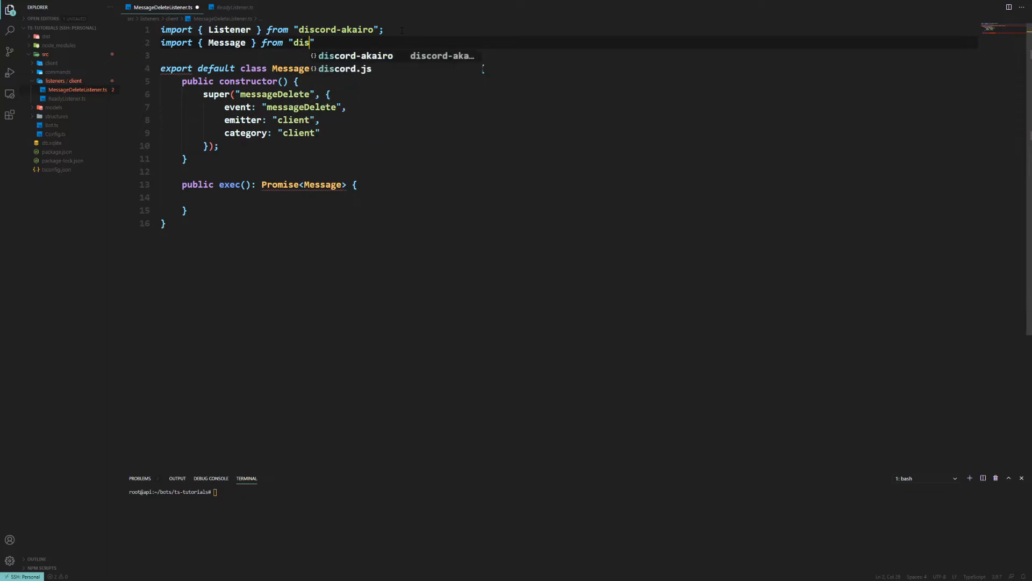
text(co)
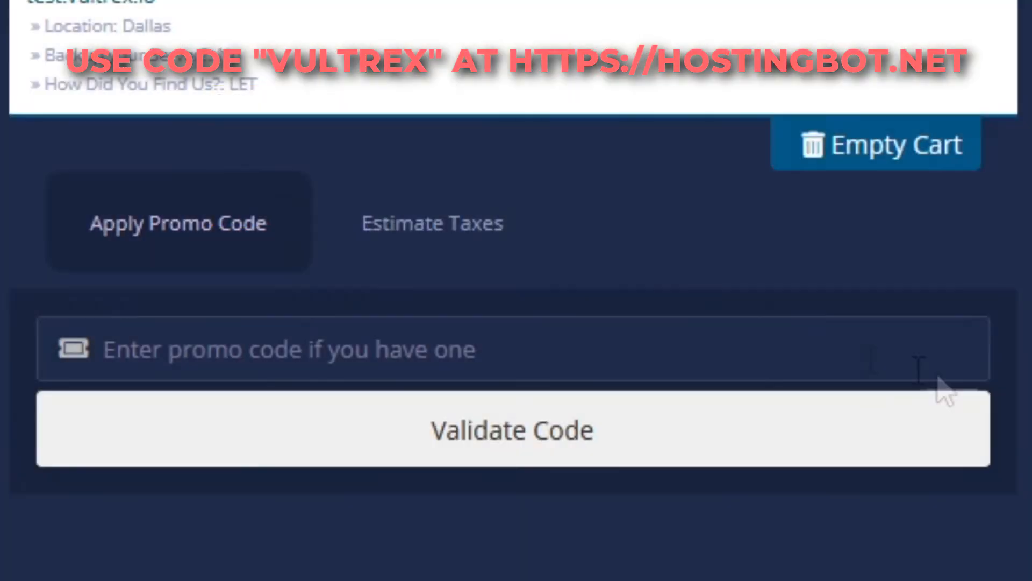
Enter and validate the vultrex promo code in the HostingBot.net checkout.
click(609, 307)
text(vultrex)
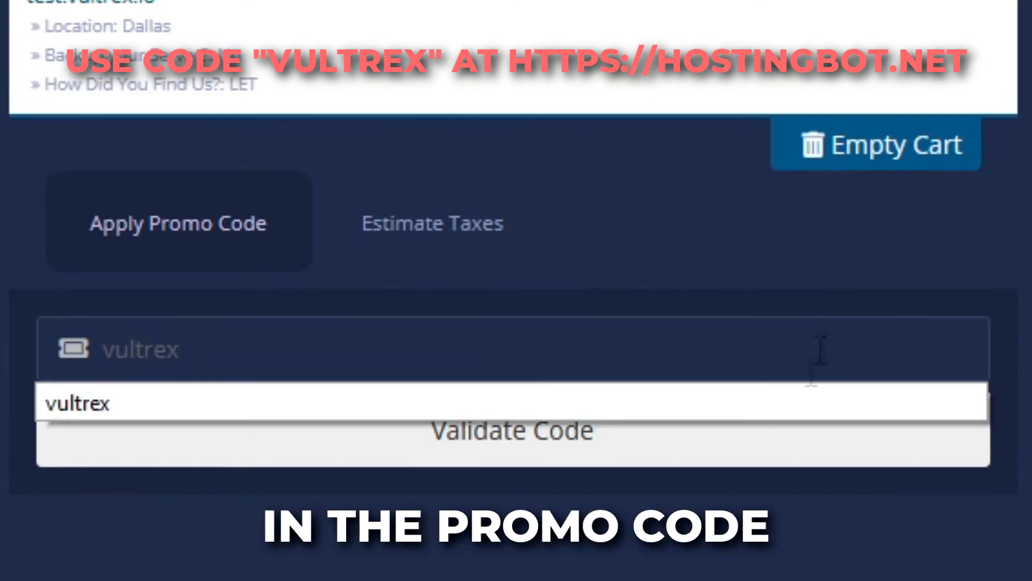
click(562, 448)
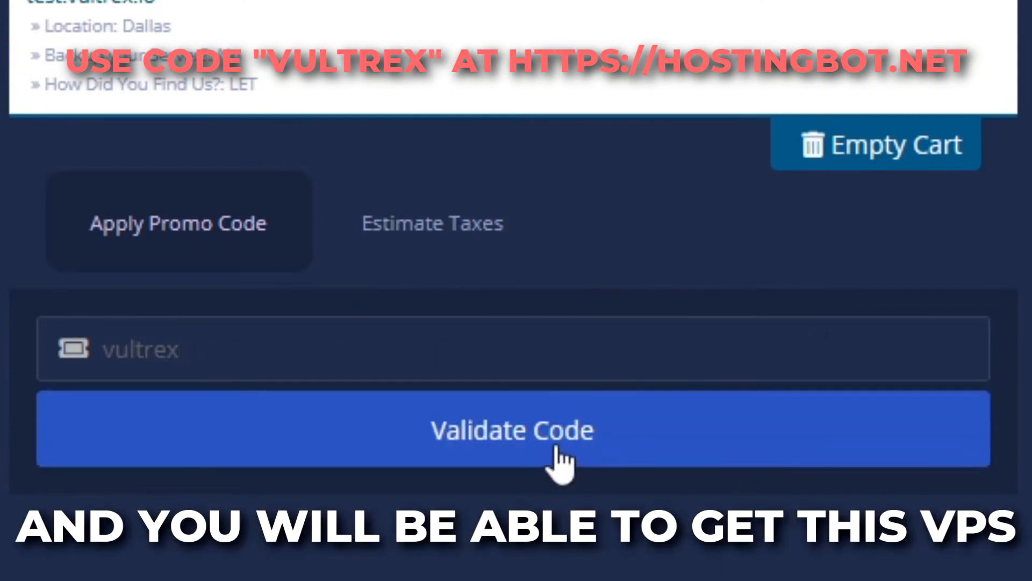
click(562, 452)
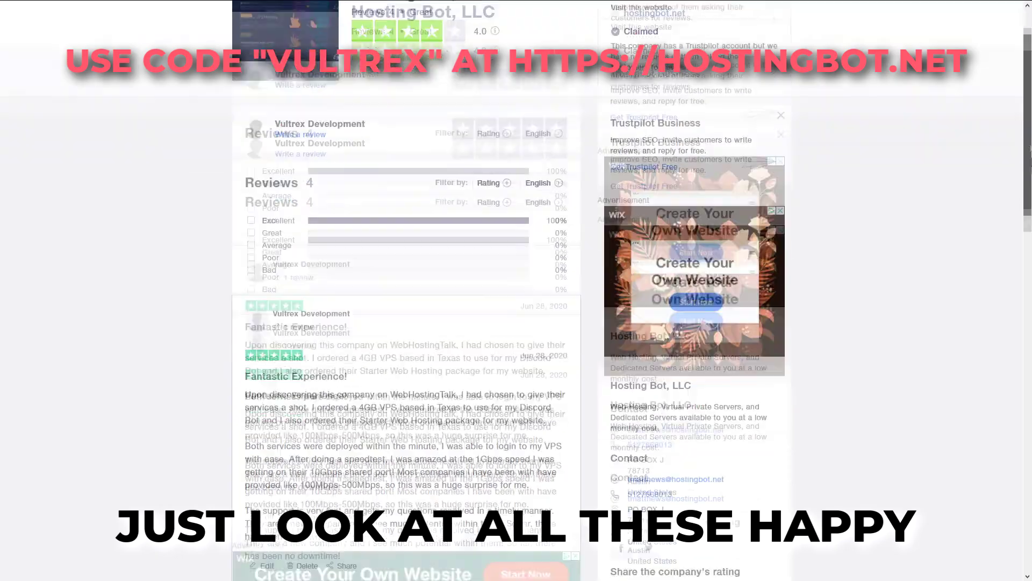
drag(1027, 100, 1028, 387)
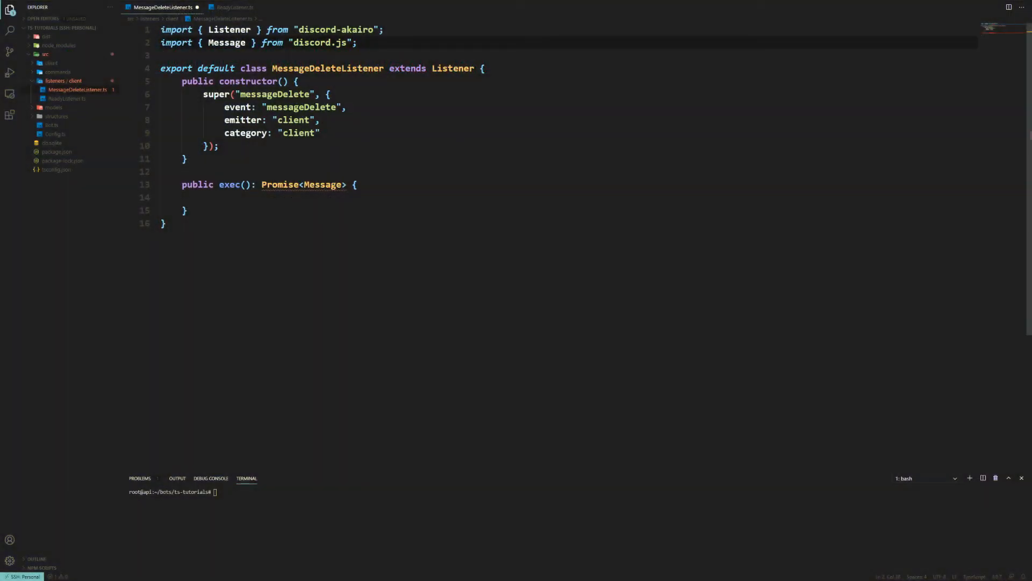
Replace exec's oldMessage/newMessage parameters with a single 'message: Message' parameter.
click(245, 184)
text(oldMessage)
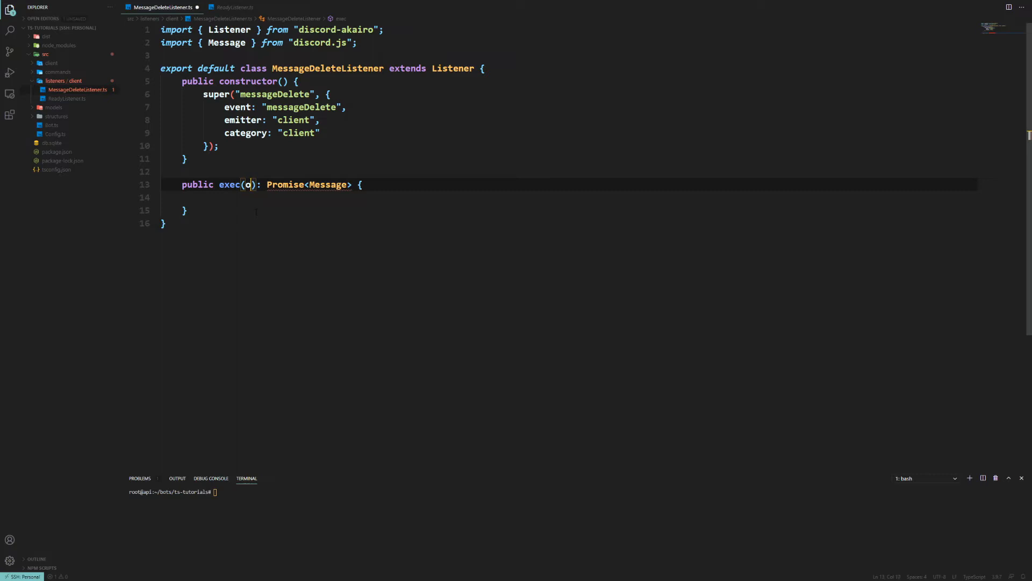
text(: Message, new)
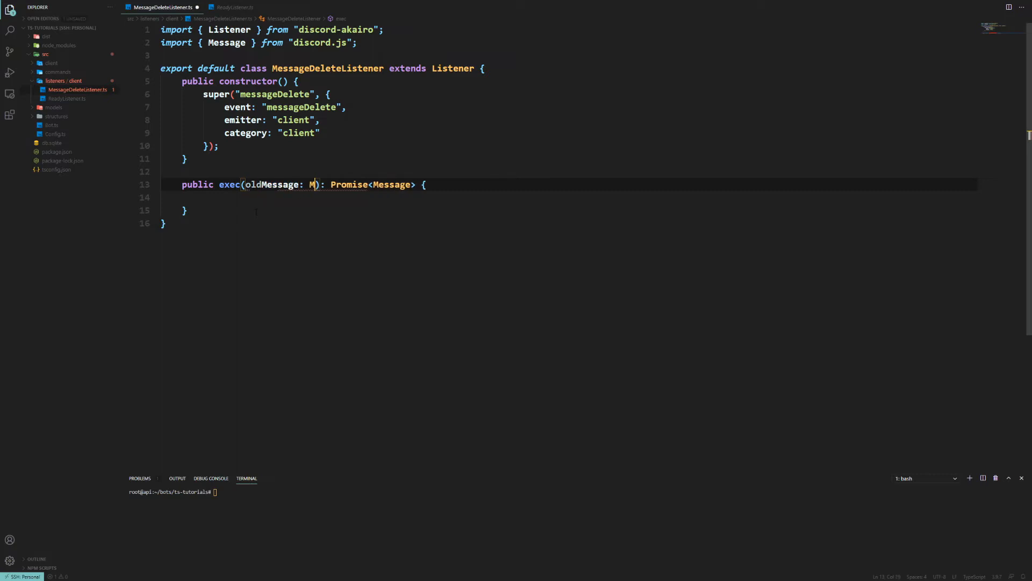
text(Message: Message, newMes)
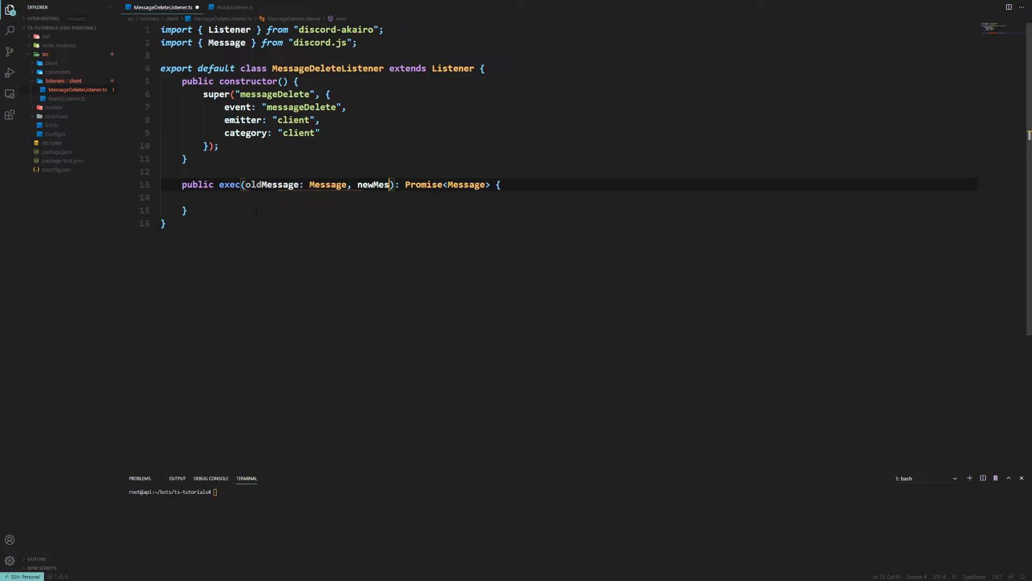
text(sag): Promise)
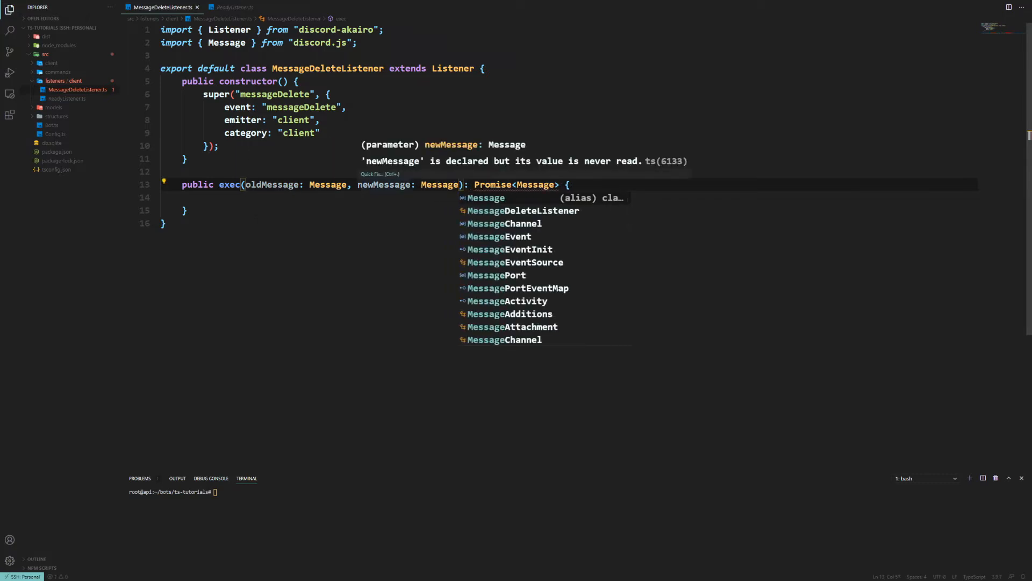
key(Escape)
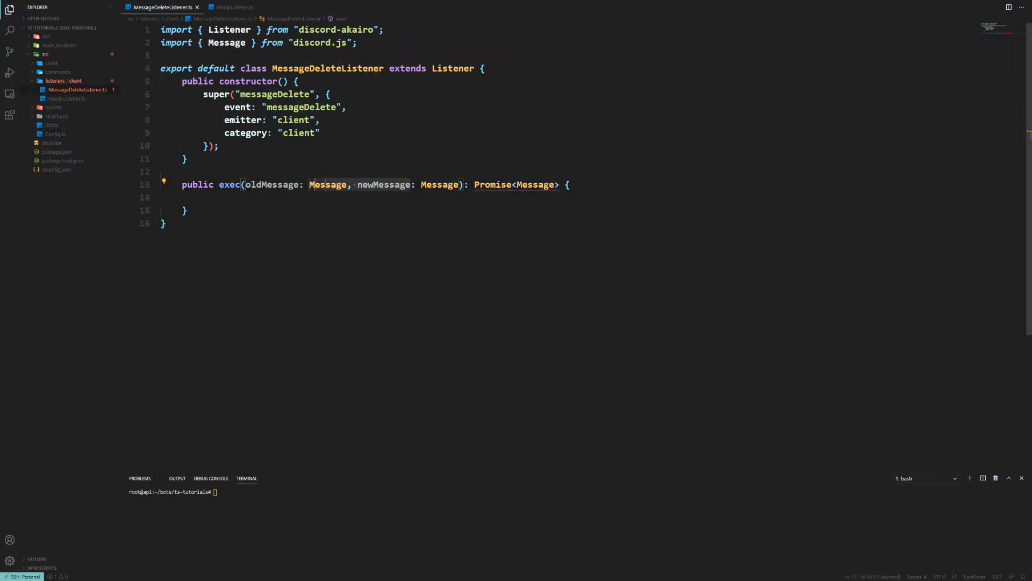
click(246, 185)
key(ctrl+shift+Right)
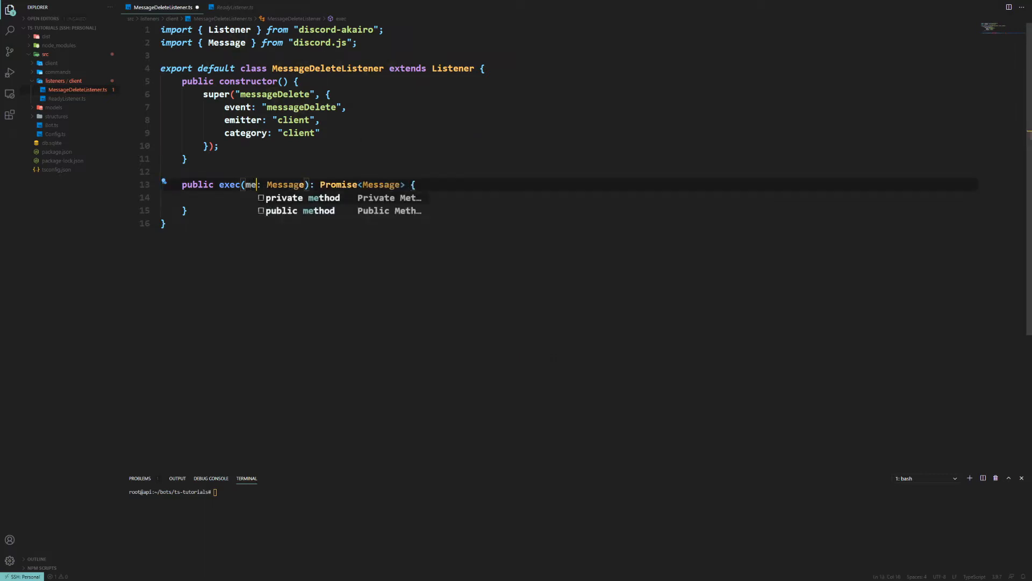
text(message: Message)
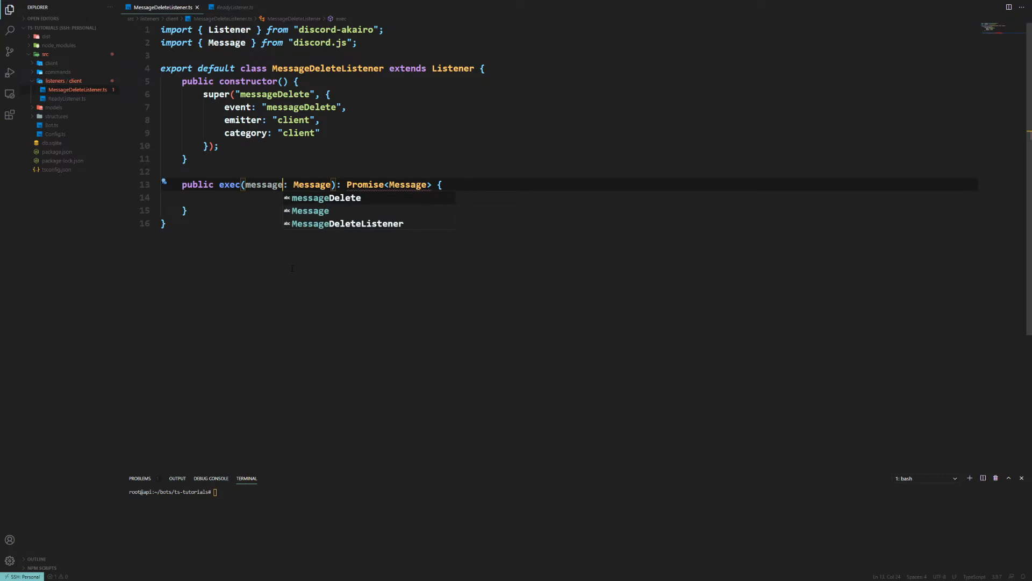
key(Escape)
key(Down)
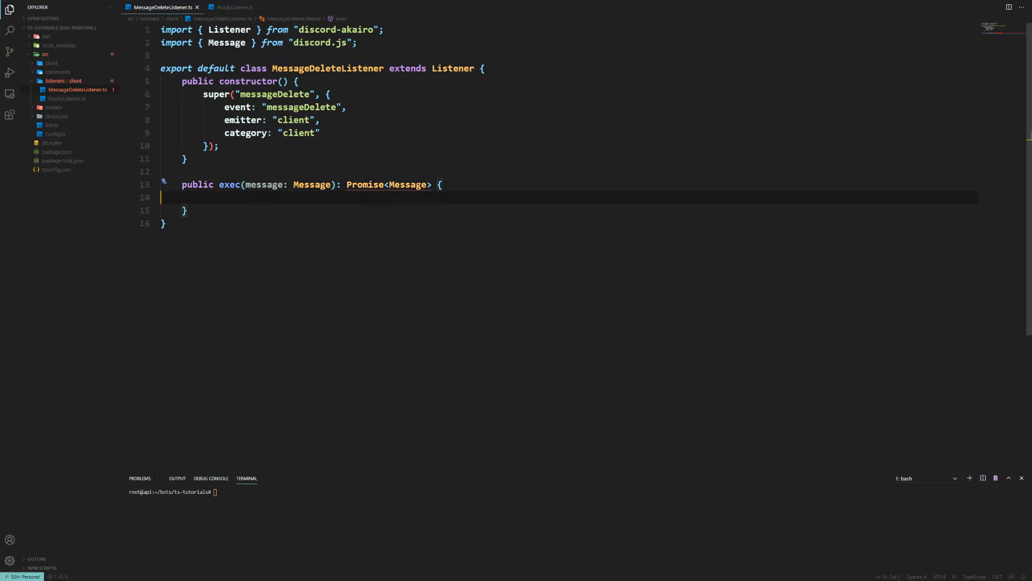
double_click(267, 185)
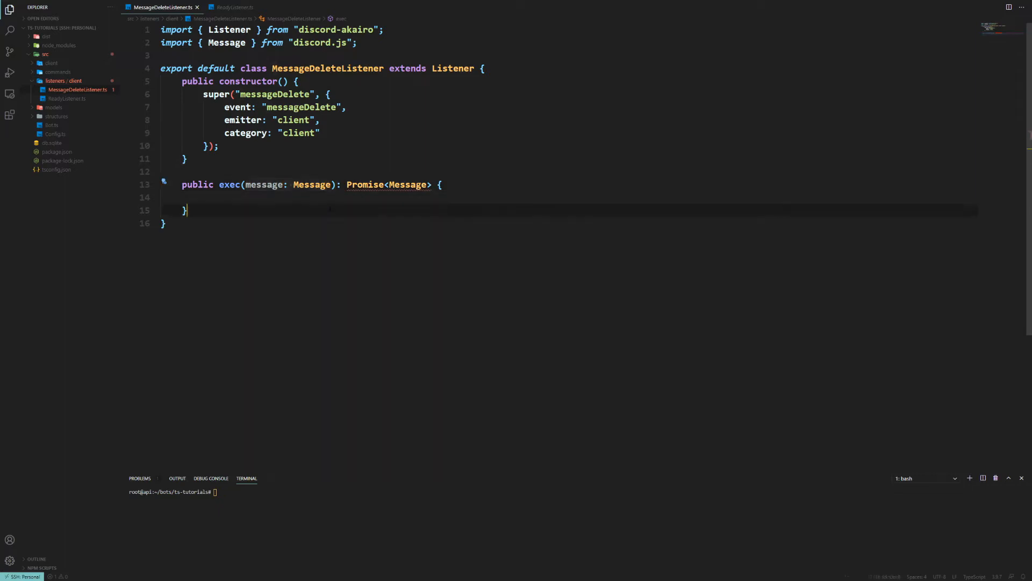
click(202, 198)
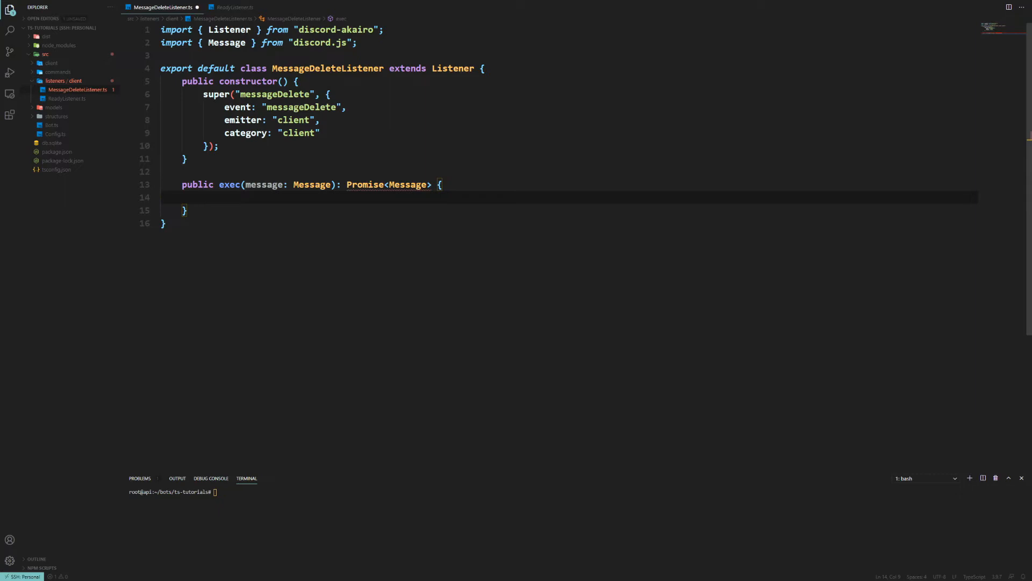
Extend the discord.js import to Message, MessageEmbed and TextChannel.
click(251, 43)
text(, Mes)
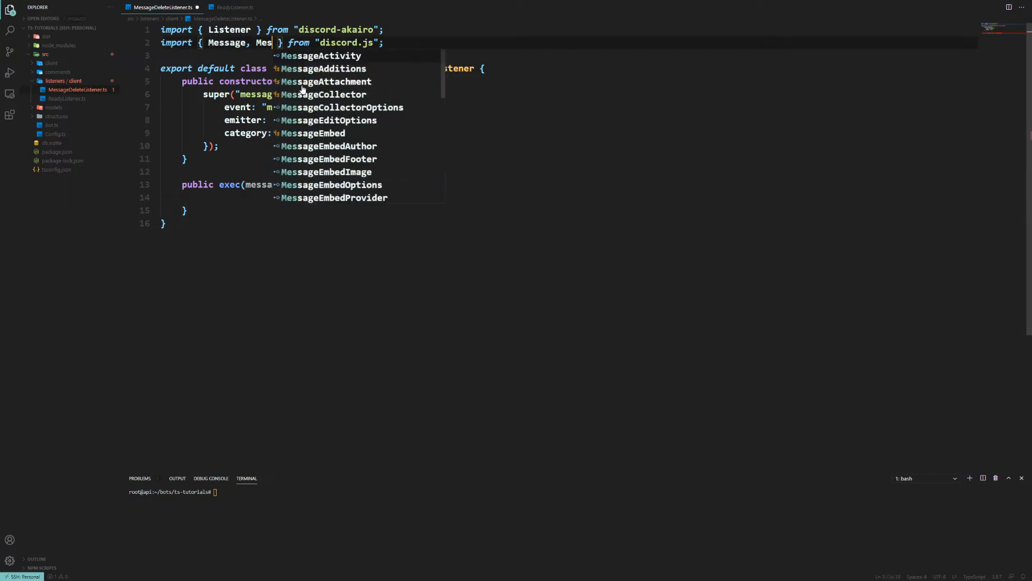
text(sageEmbe)
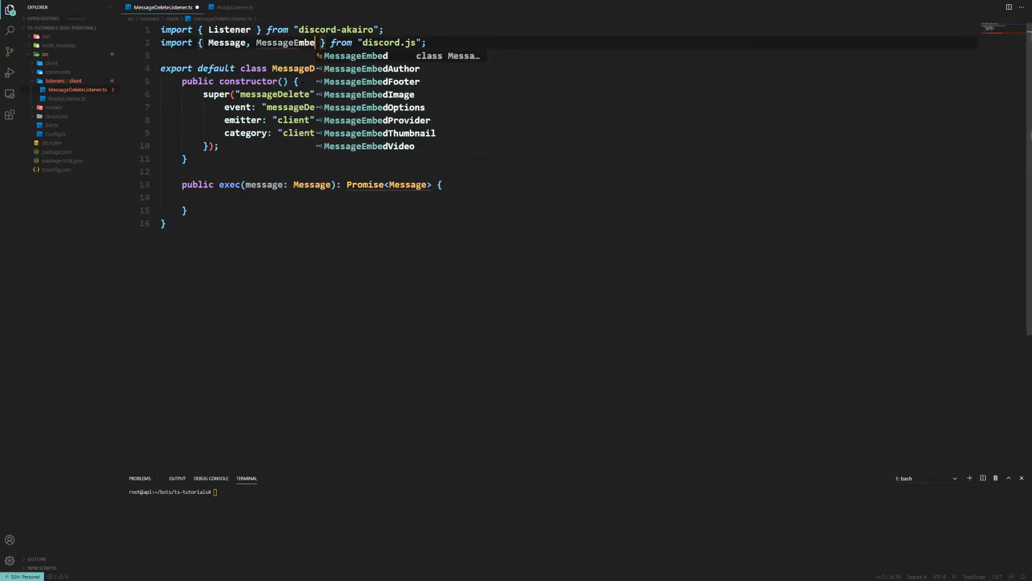
text(d)
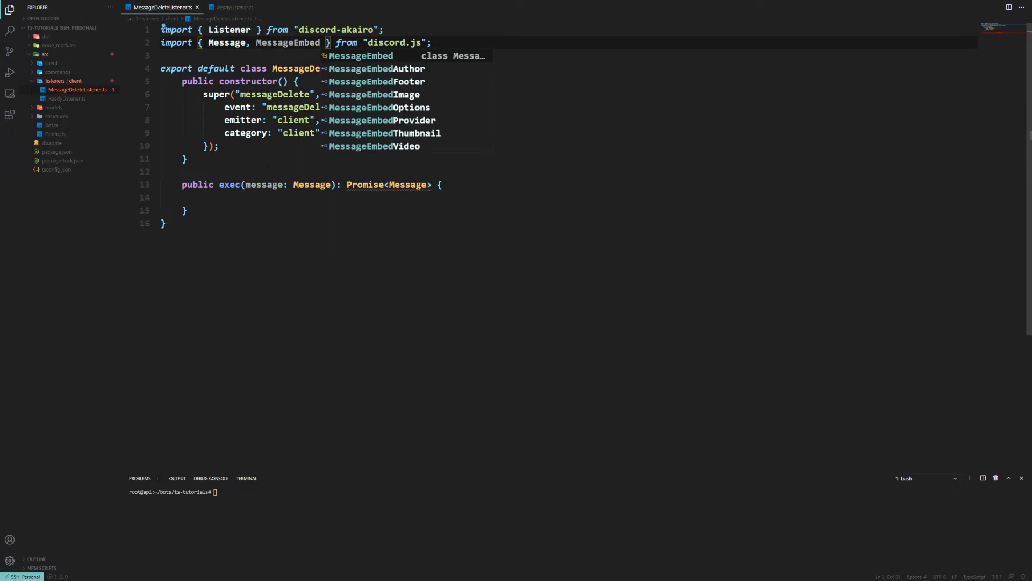
text(, TextCh)
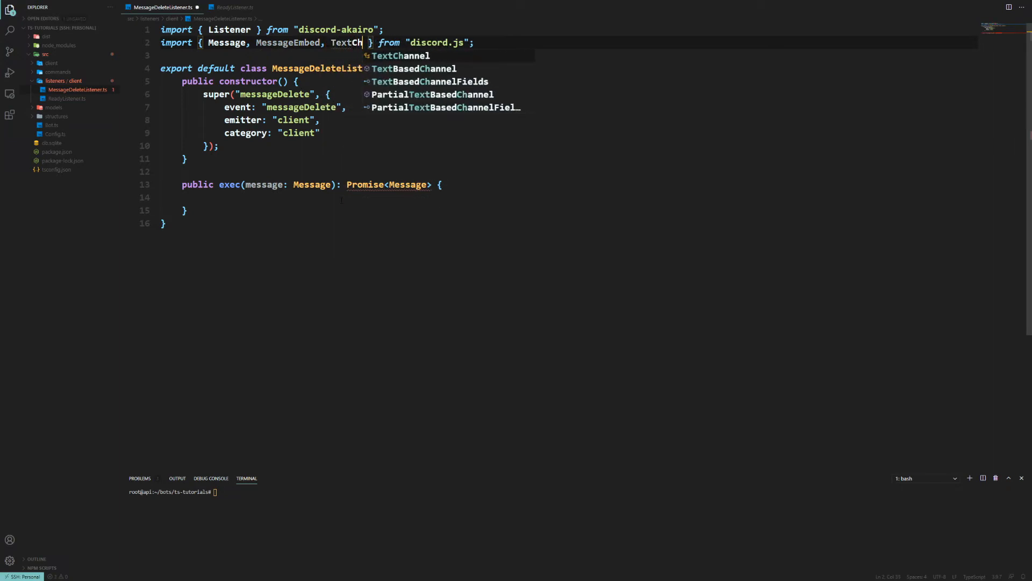
text(annel)
click(501, 197)
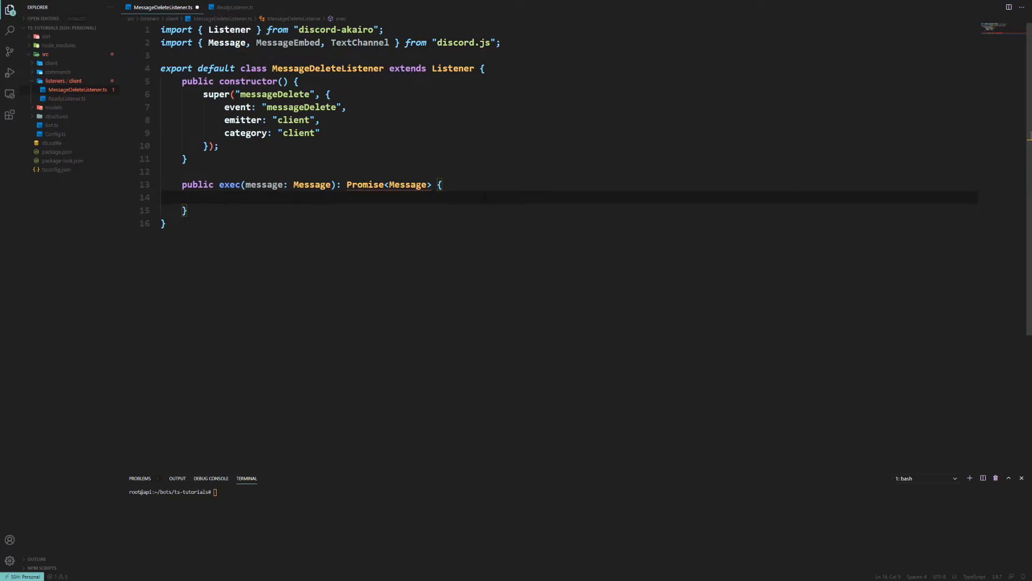
text(const channel)
text(: T)
text(extChannel =)
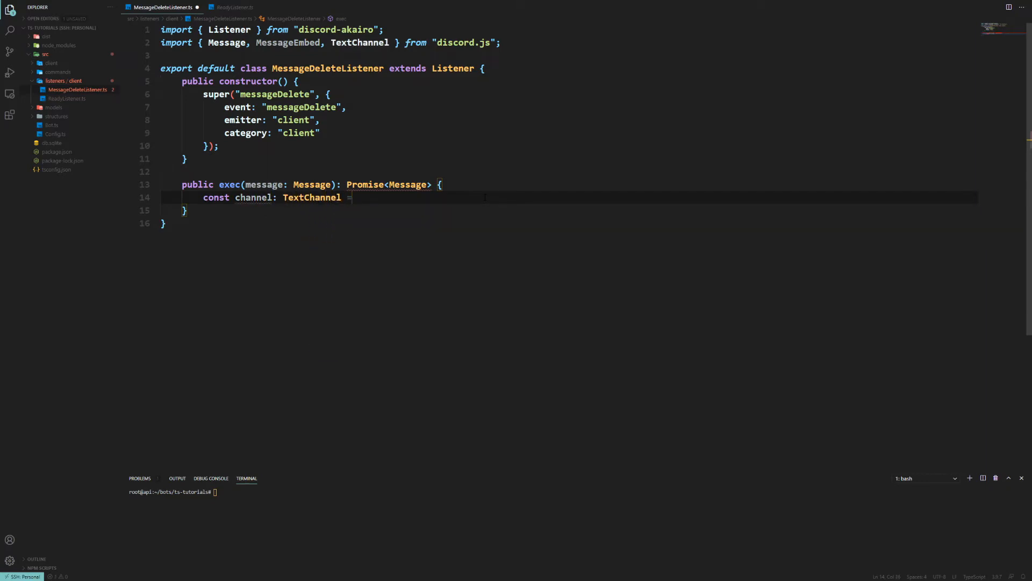
text( this.client)
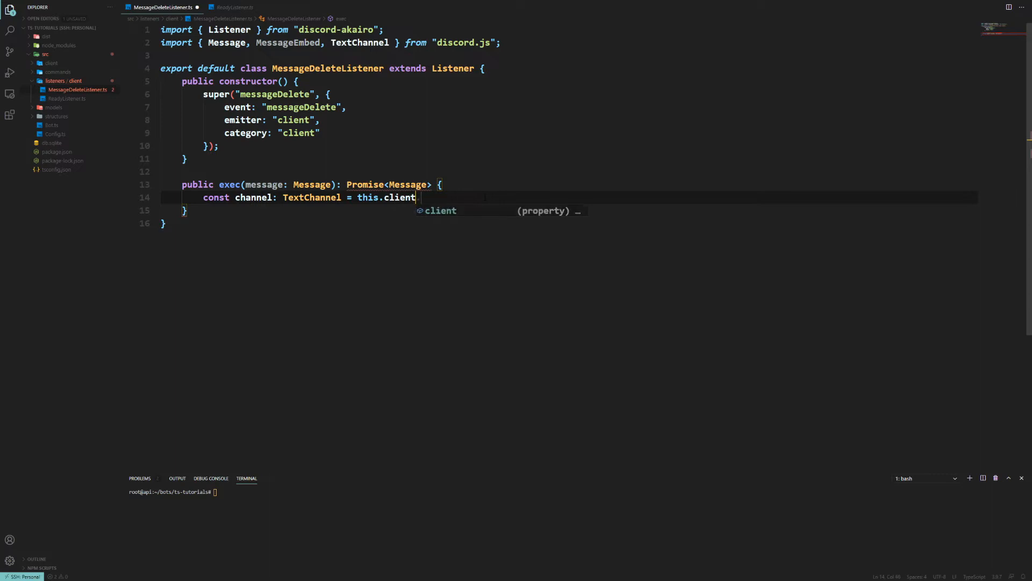
text(.channels)
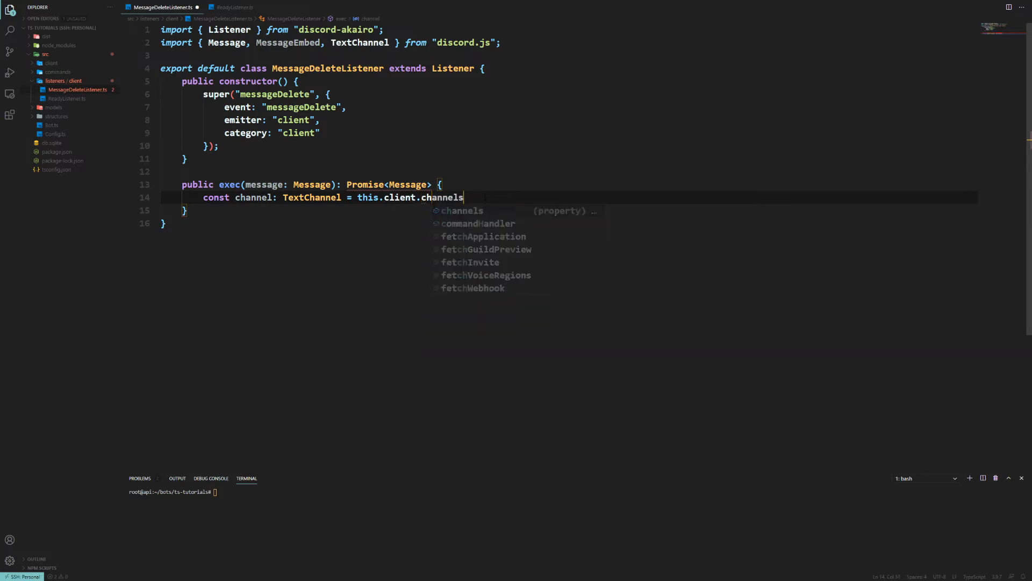
text(.cache.ge)
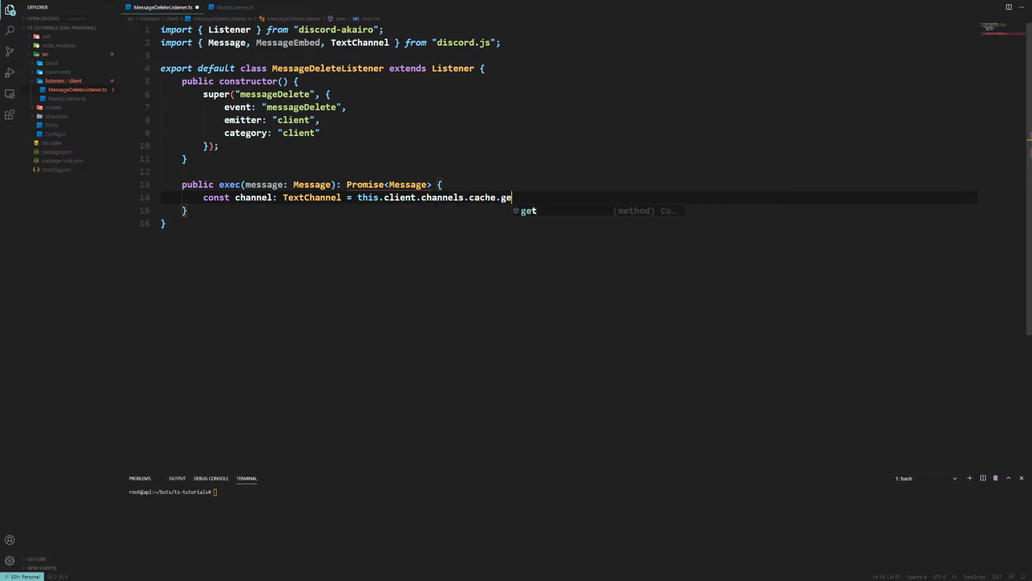
text(t(")
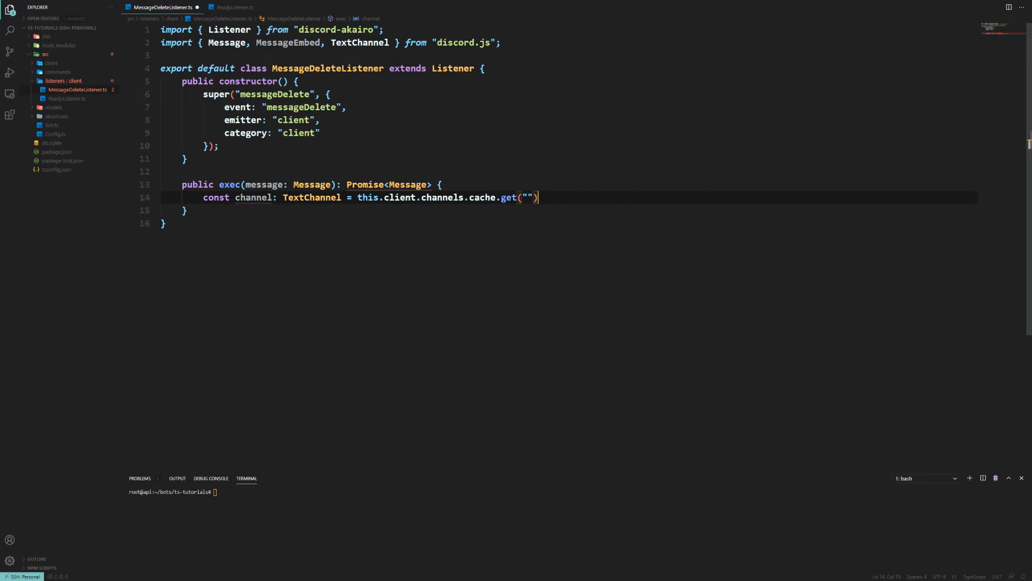
key(BackSpace)
text())
key(ctrl+v)
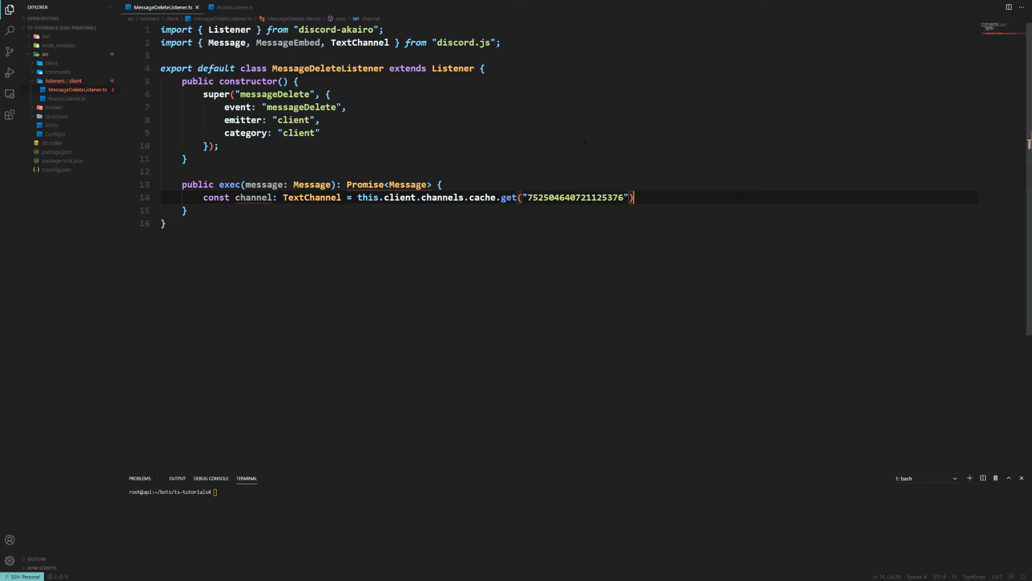
text(;)
text( as TextCh)
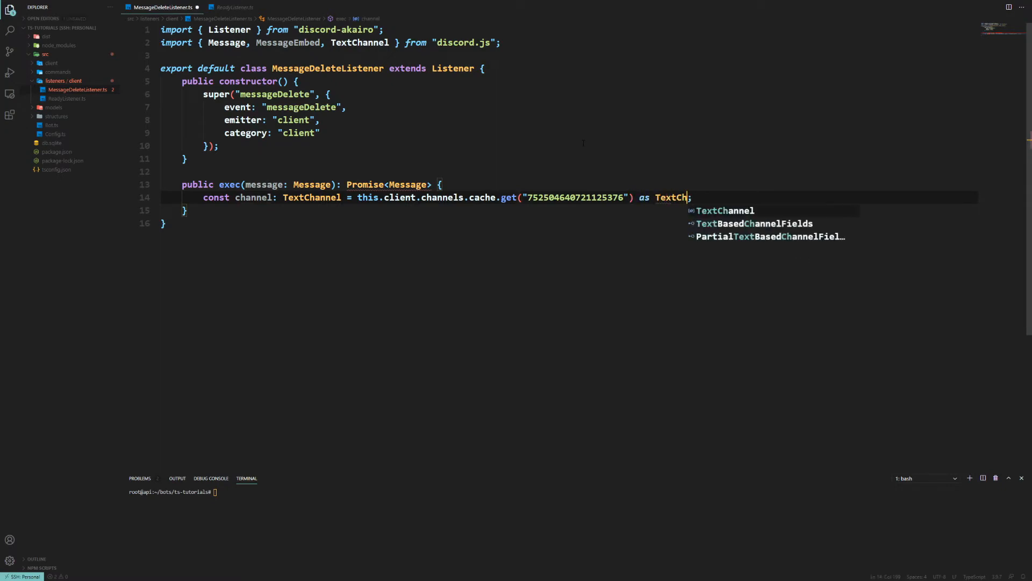
key(Tab)
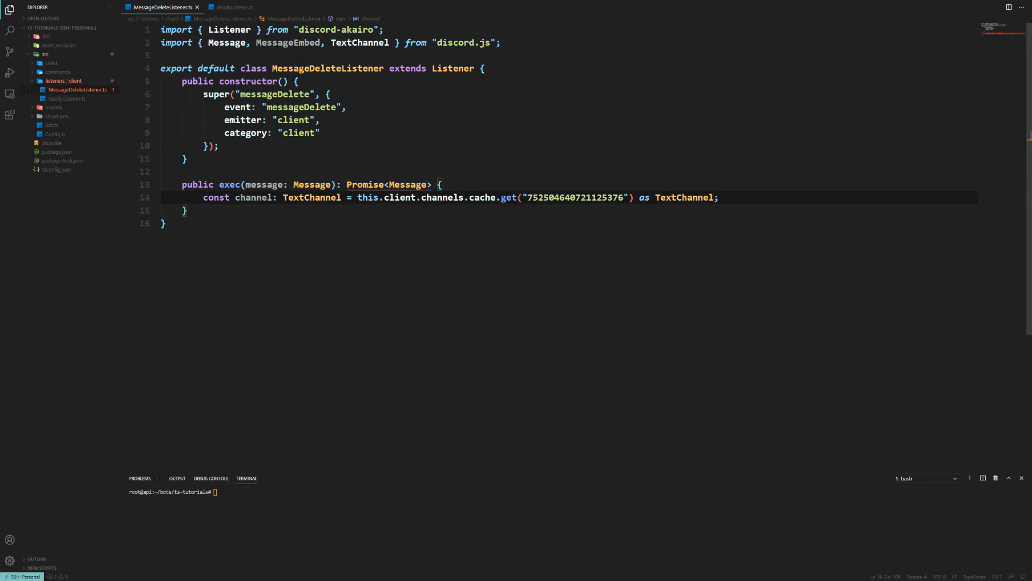
key(End)
Return channel.send with a new MessageEmbed on indented lines and save the file.
key(Return)
key(Return)
text(channel.s)
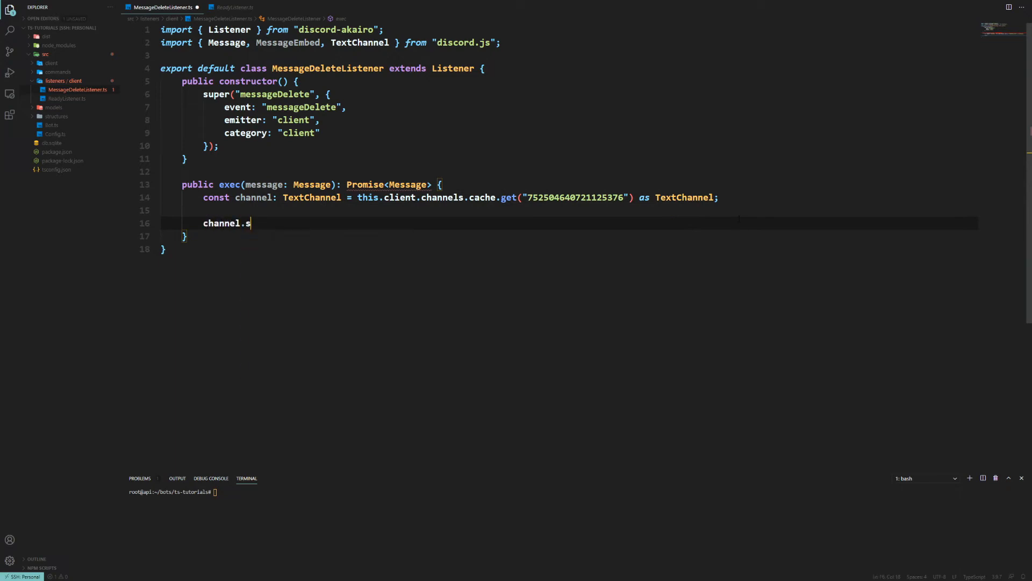
text(end(new Mess)
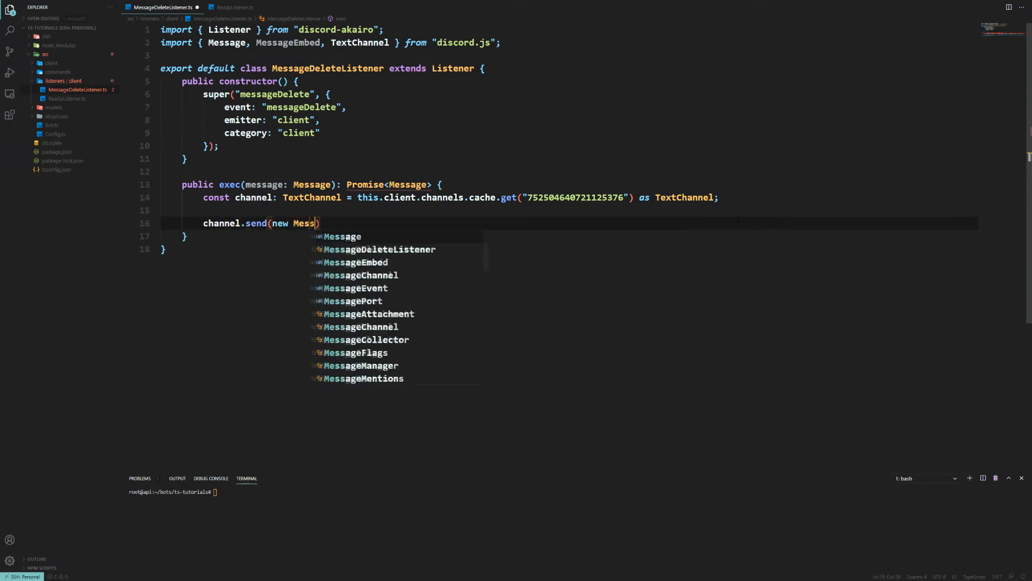
text(ageEmb)
key(Tab)
text(())
key(Return)
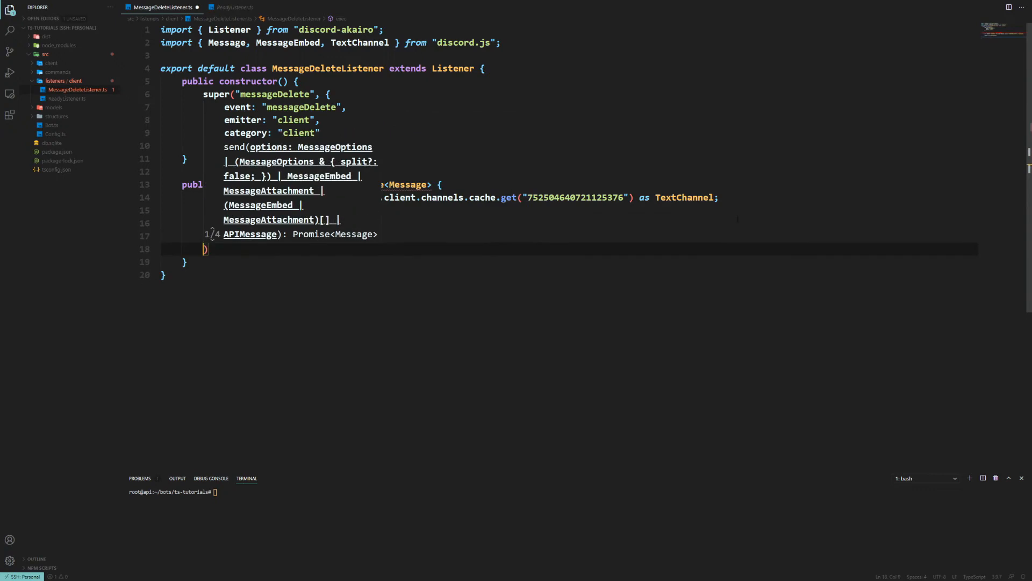
key(Tab)
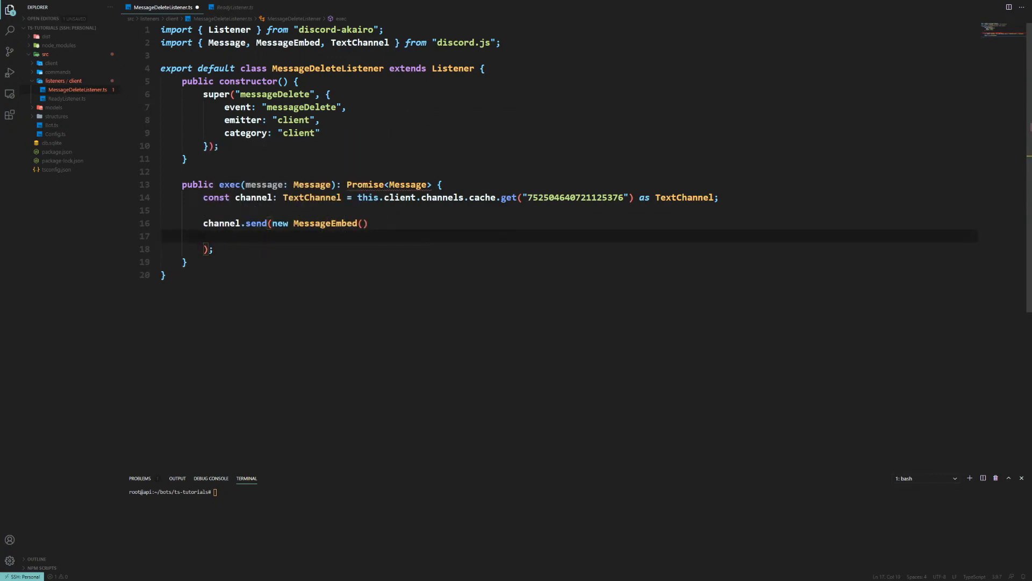
click(203, 223)
text(re)
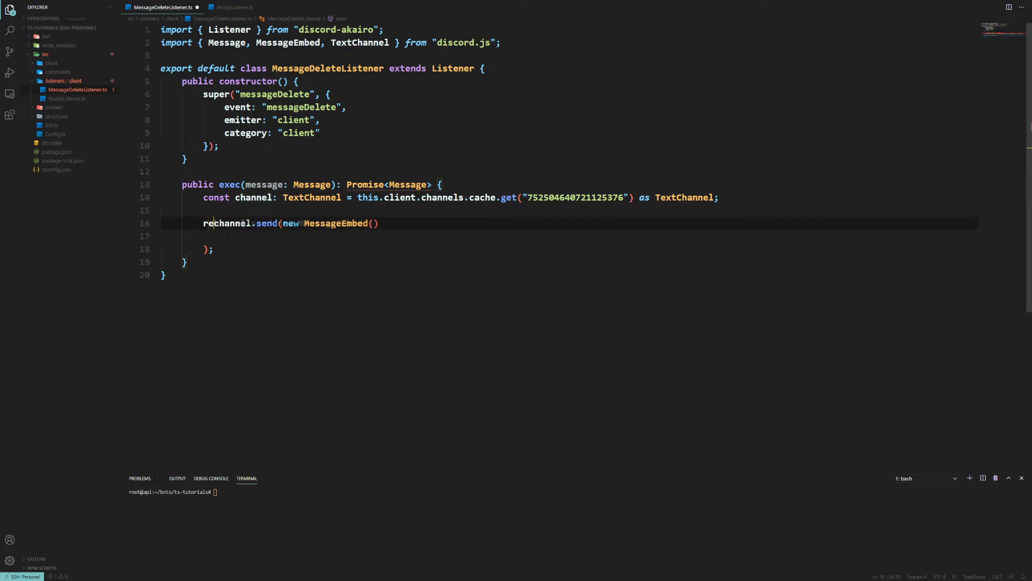
text(turn)
key(ctrl+s)
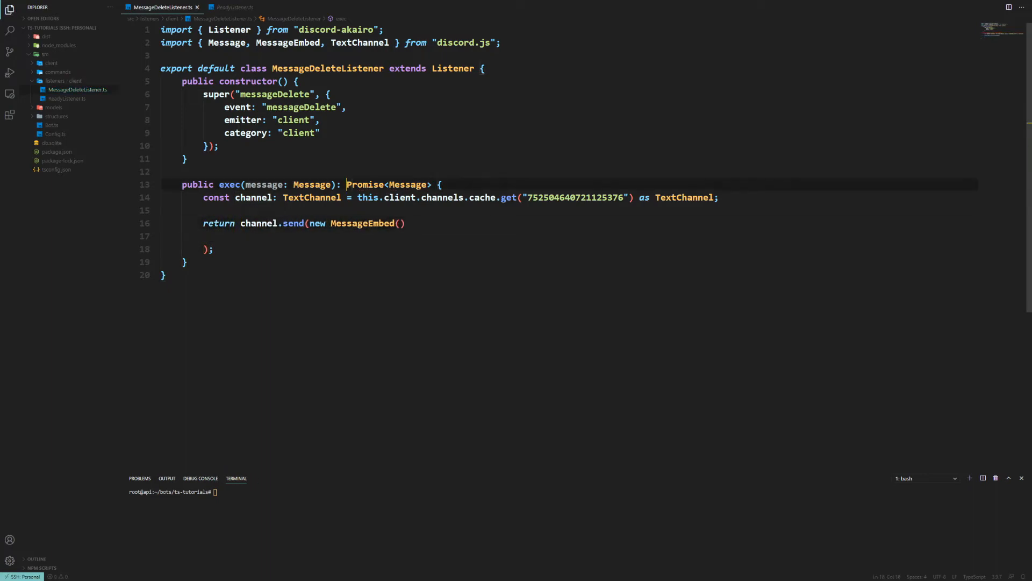
click(323, 210)
key(Down)
key(Down)
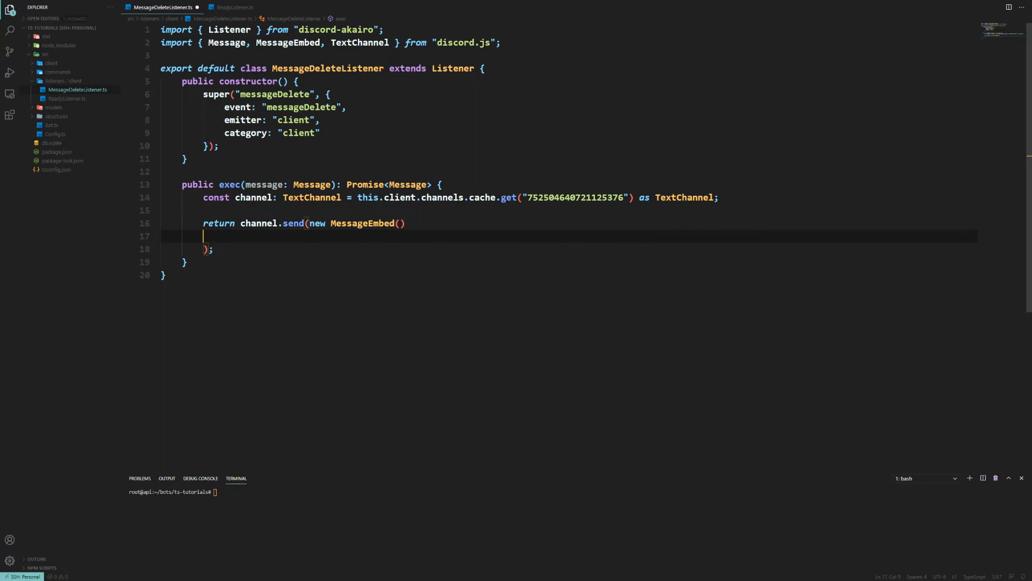
key(Tab)
text(.set)
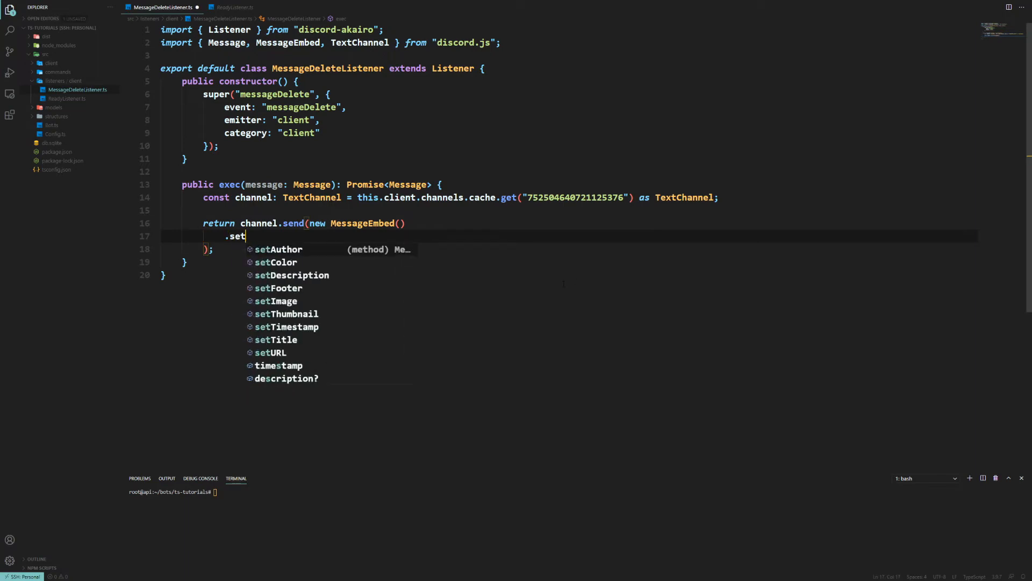
text(Au)
Set the embed author to 'Message Deleted | ${message.author.tag}' with a dynamic displayAvatarURL.
key(Tab)
text((`Mes)
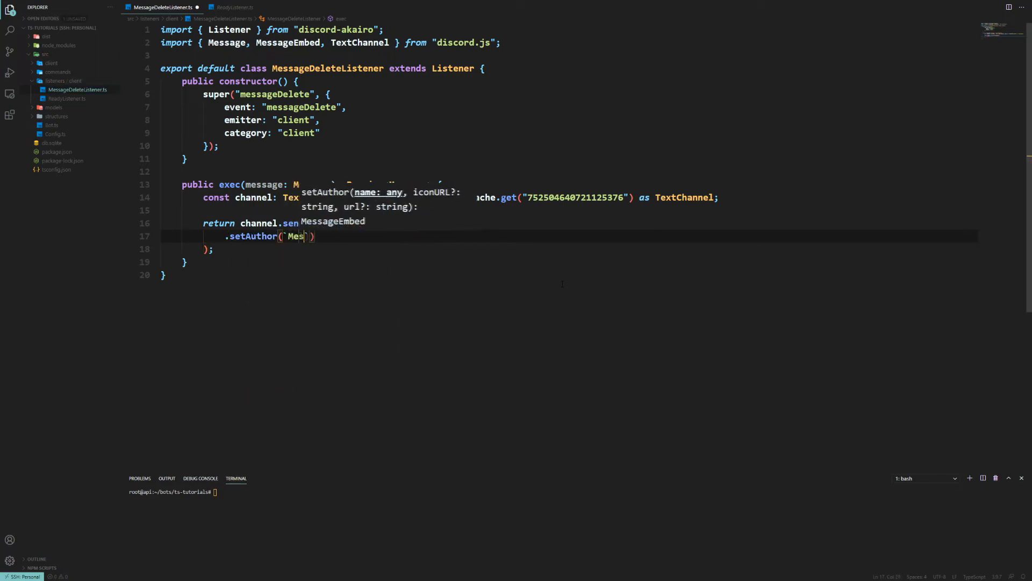
text(sage Deleted )
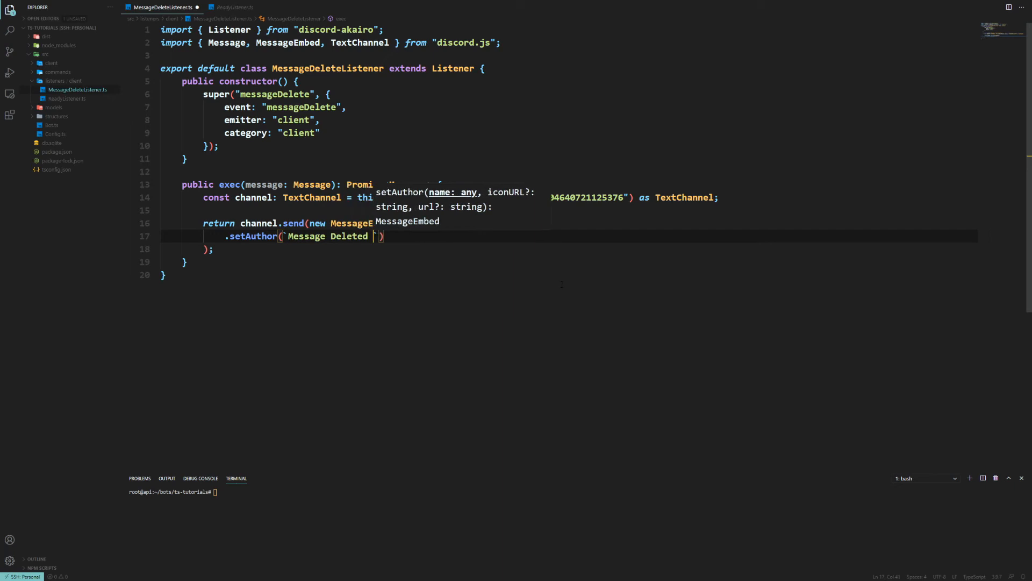
text(| ${})
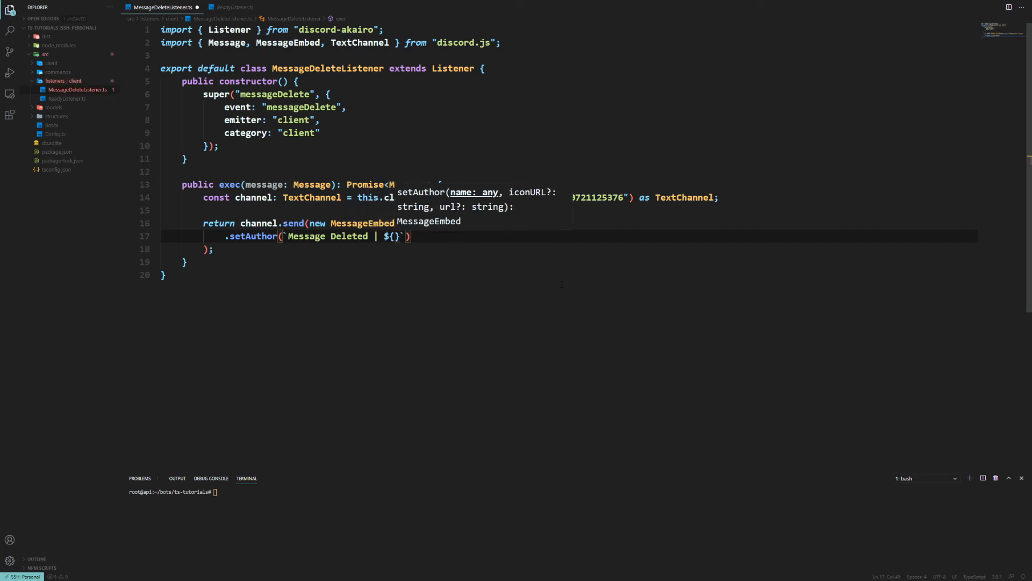
text(message.)
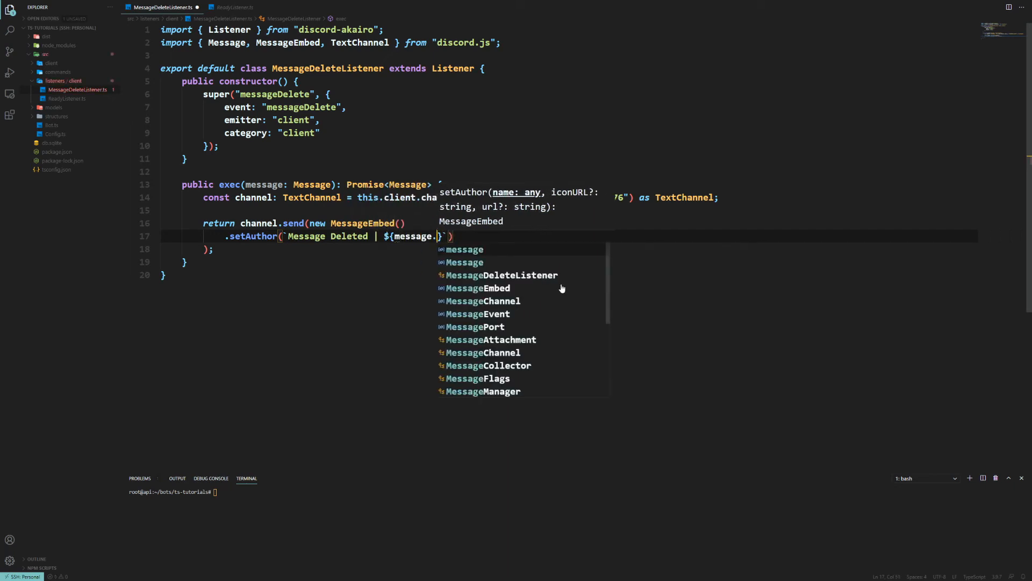
text(author.tag)
key(End)
key(Left)
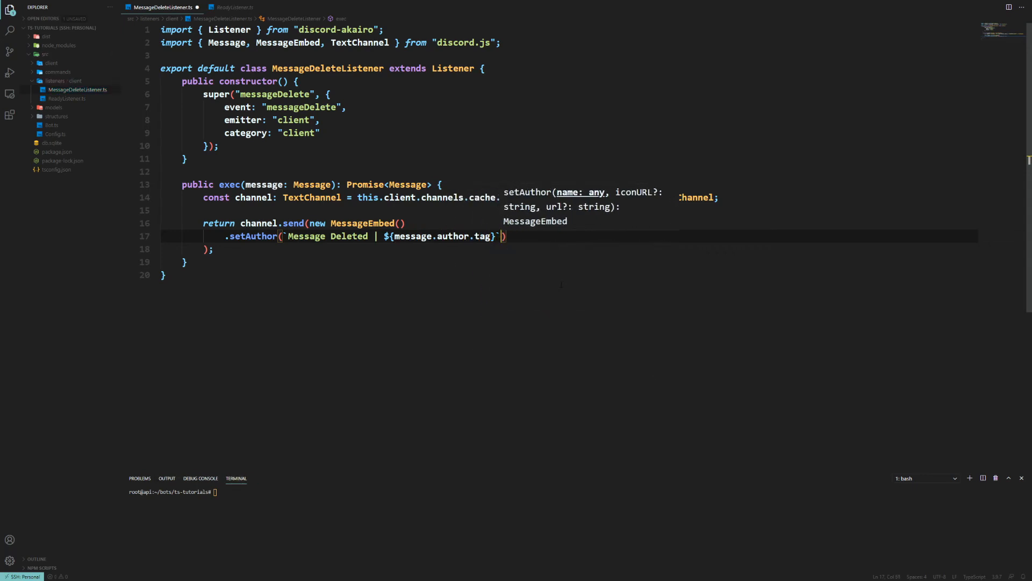
text(, message.aut)
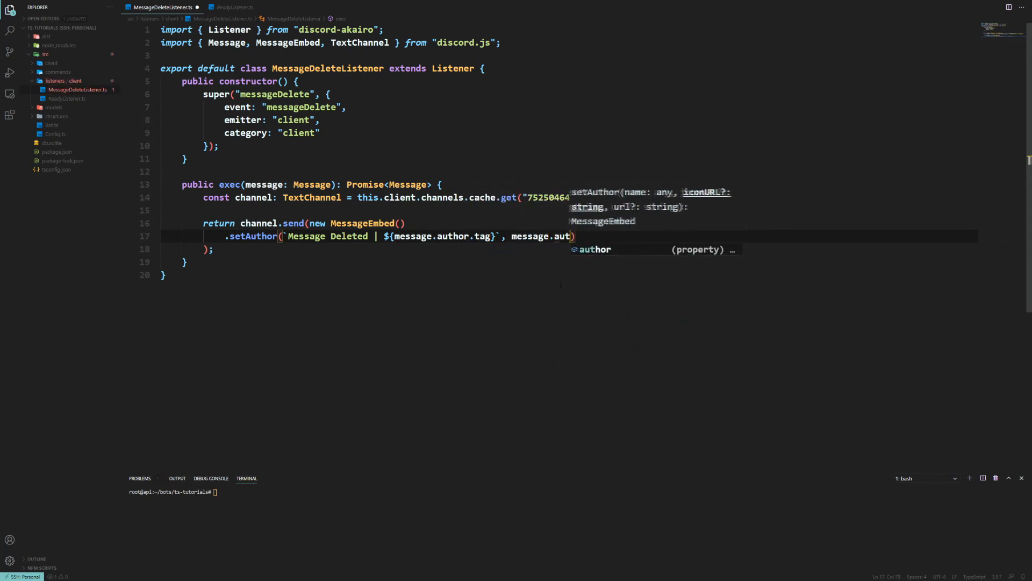
text(hor.displ)
key(Tab)
text(()
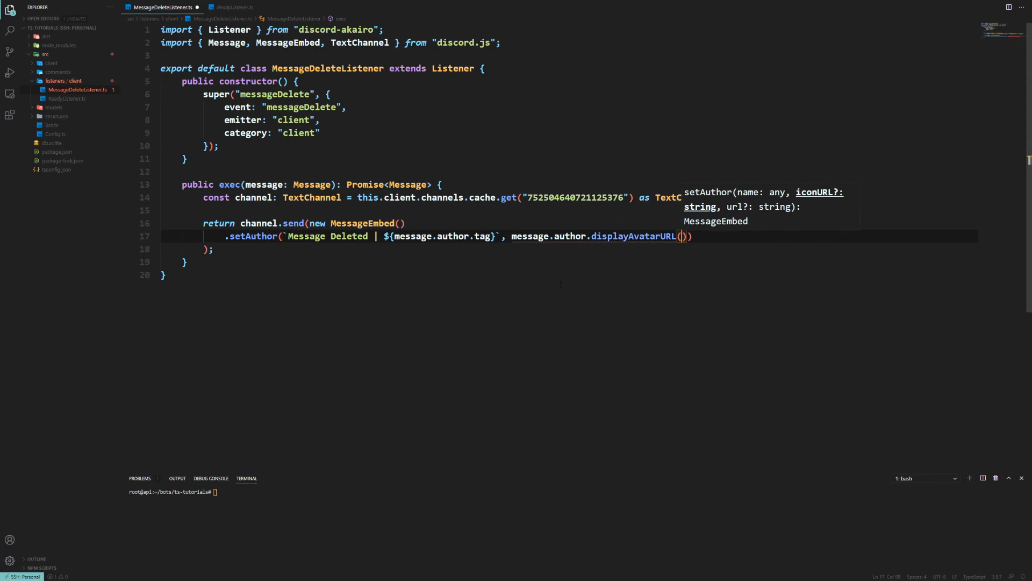
text({ dy)
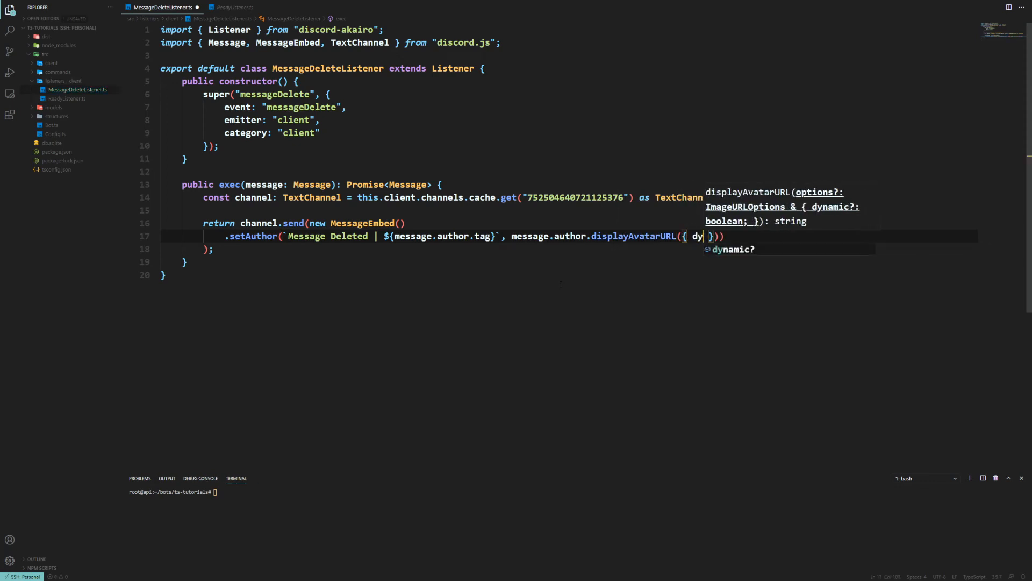
key(Tab)
text(: true)
key(Right)
key(Right)
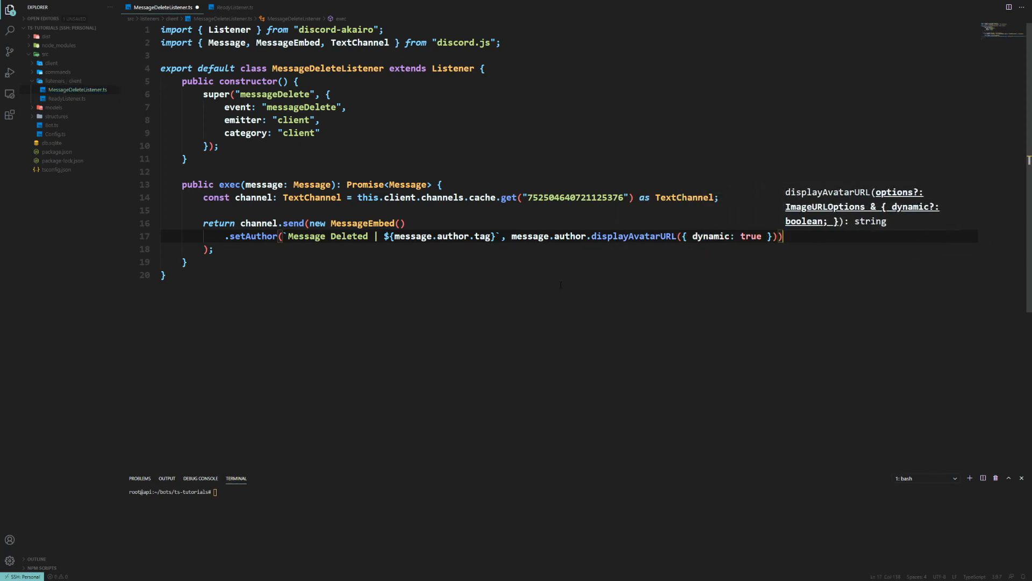
key(Right)
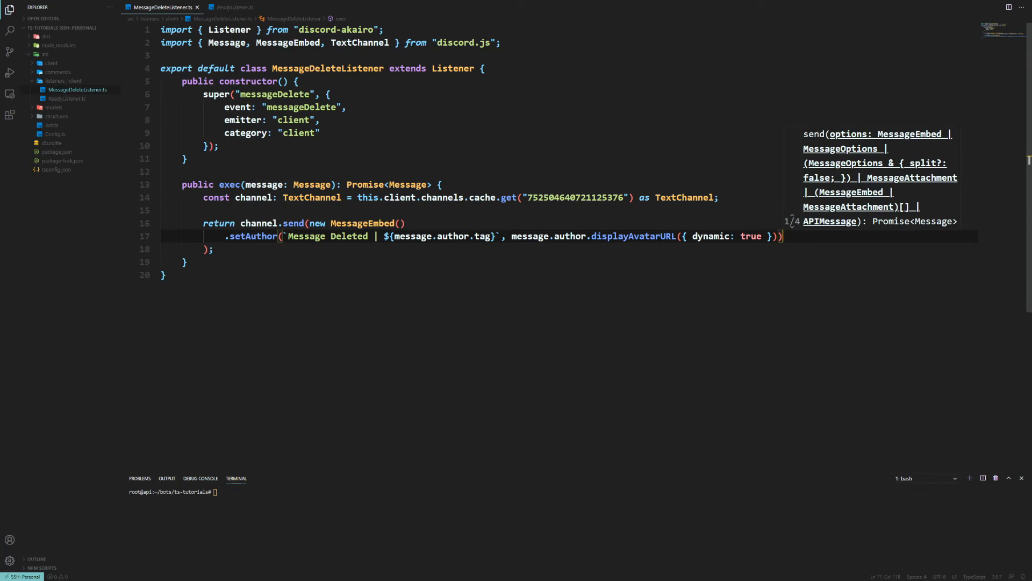
key(Escape)
key(Up)
key(Up)
key(Up)
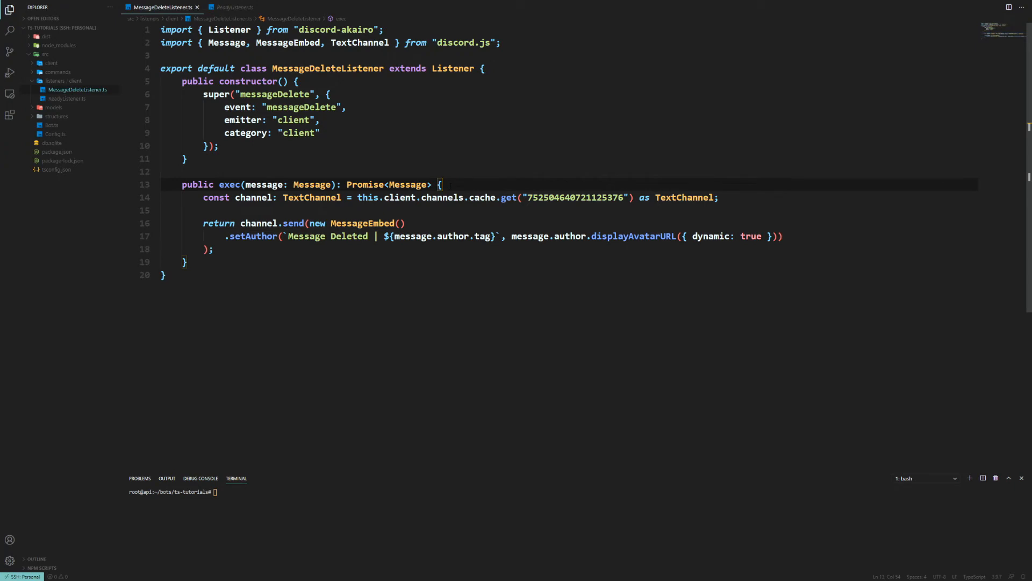
text(async)
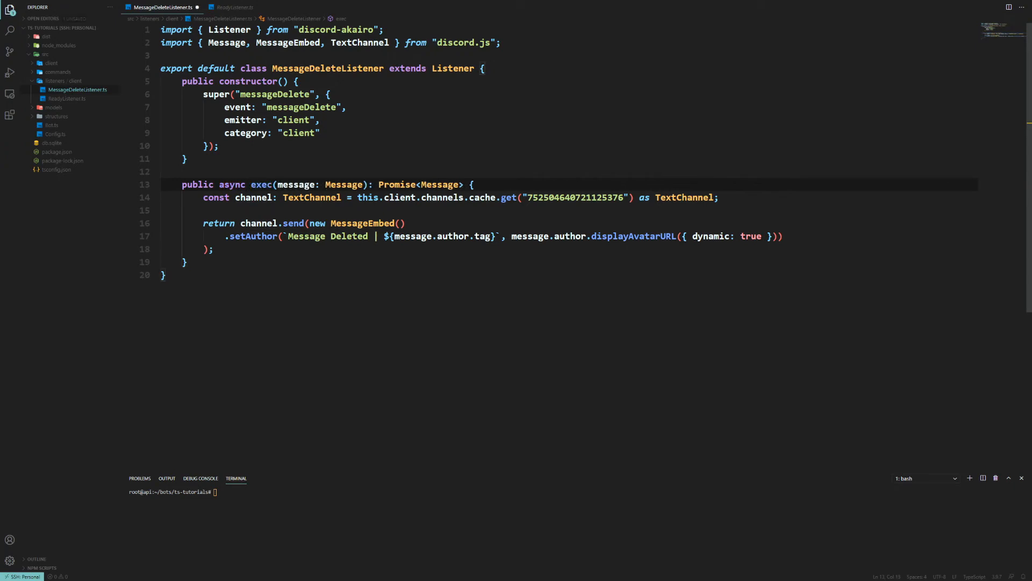
key(End)
key(Return)
text(aw)
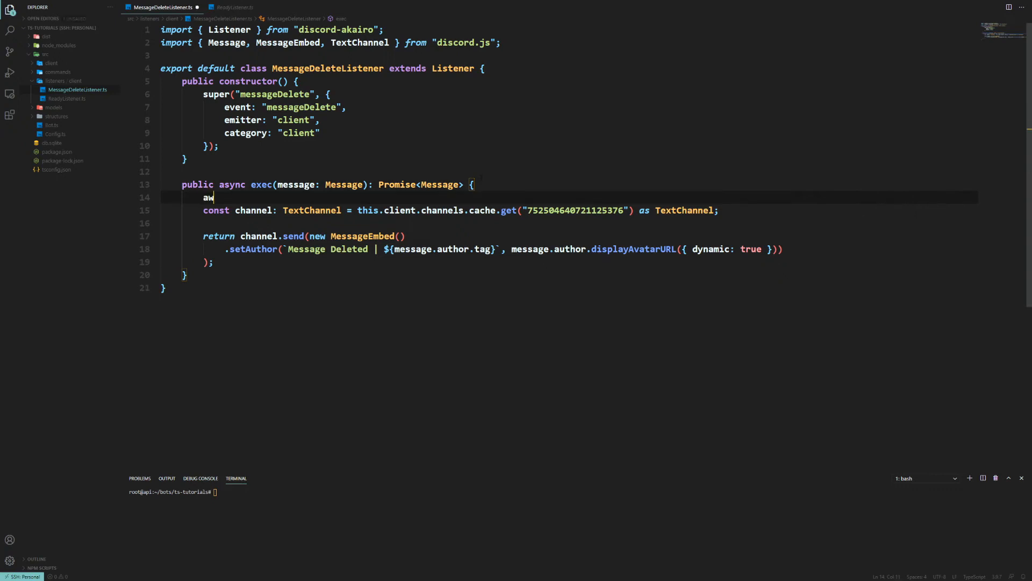
text(ait message.fe)
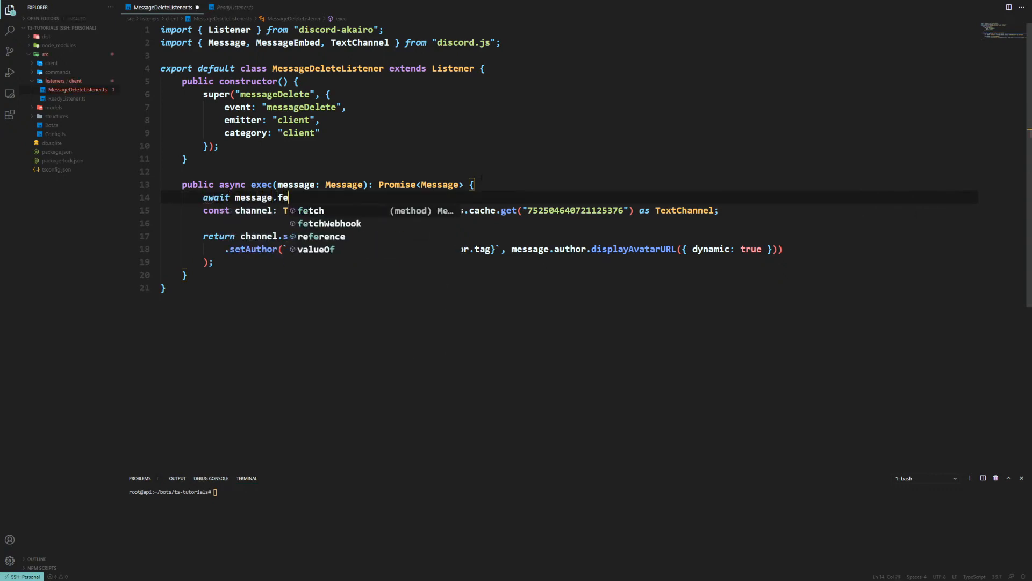
text(tch();)
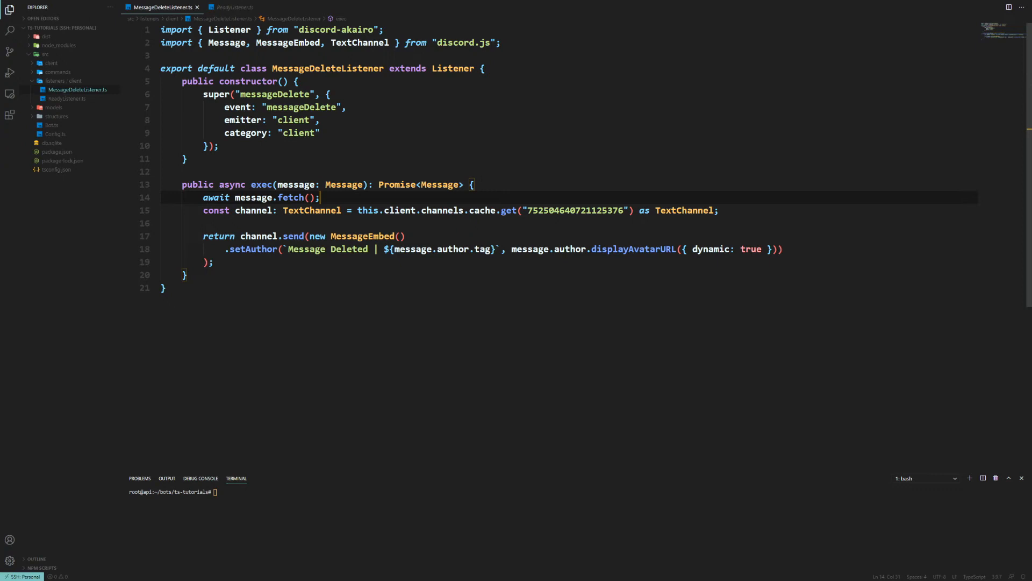
key(Down)
key(Down)
key(Down)
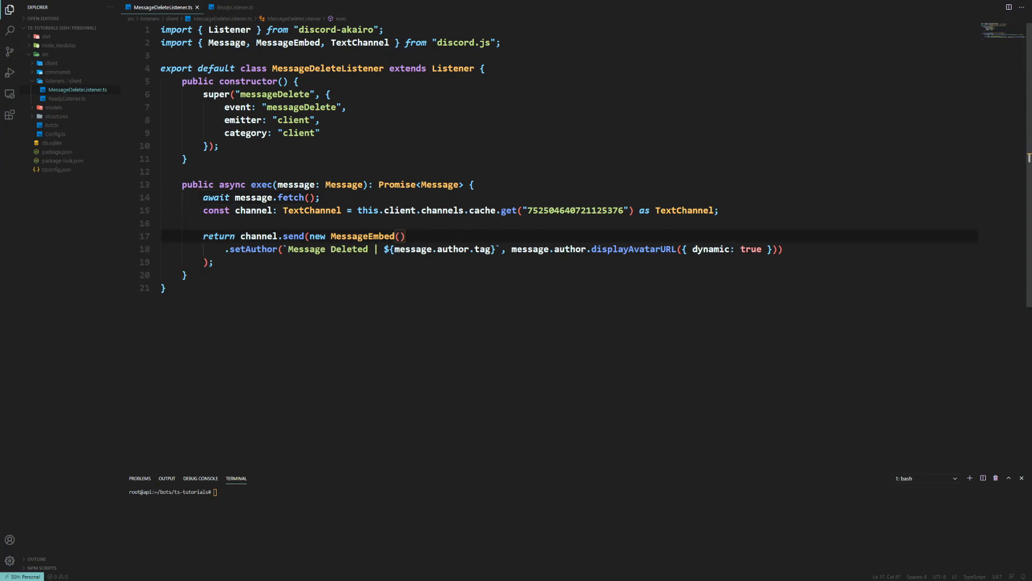
key(Down)
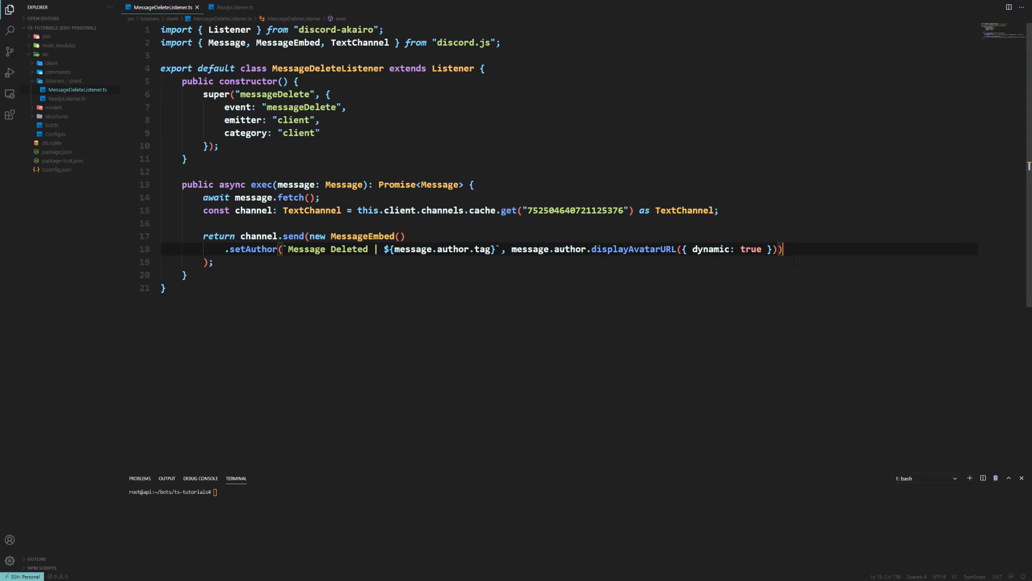
Chain setDescription(message.content) and setColor("#ff0000") onto the embed.
key(Return)
text(.)
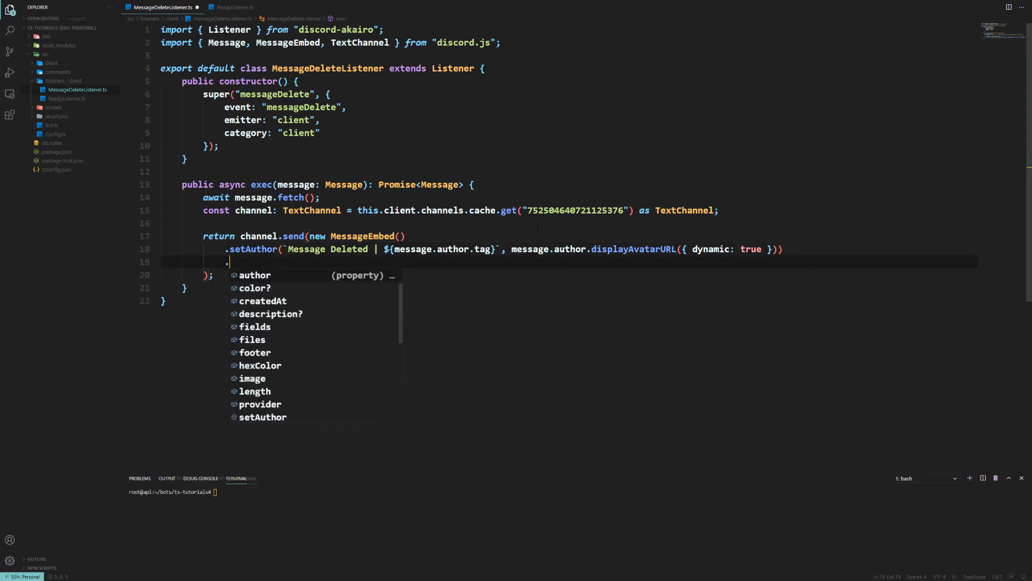
text(set)
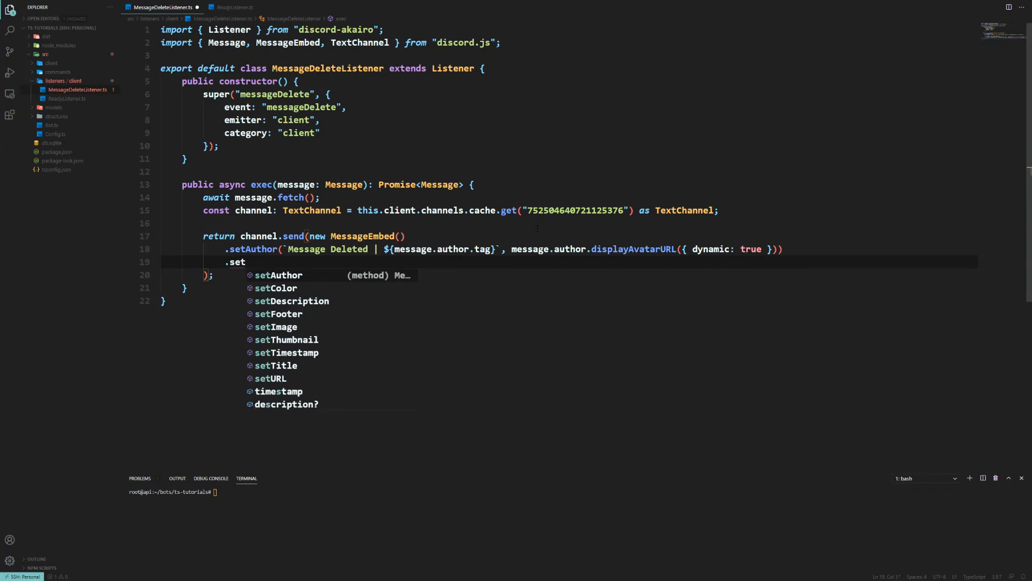
text(D)
key(Tab)
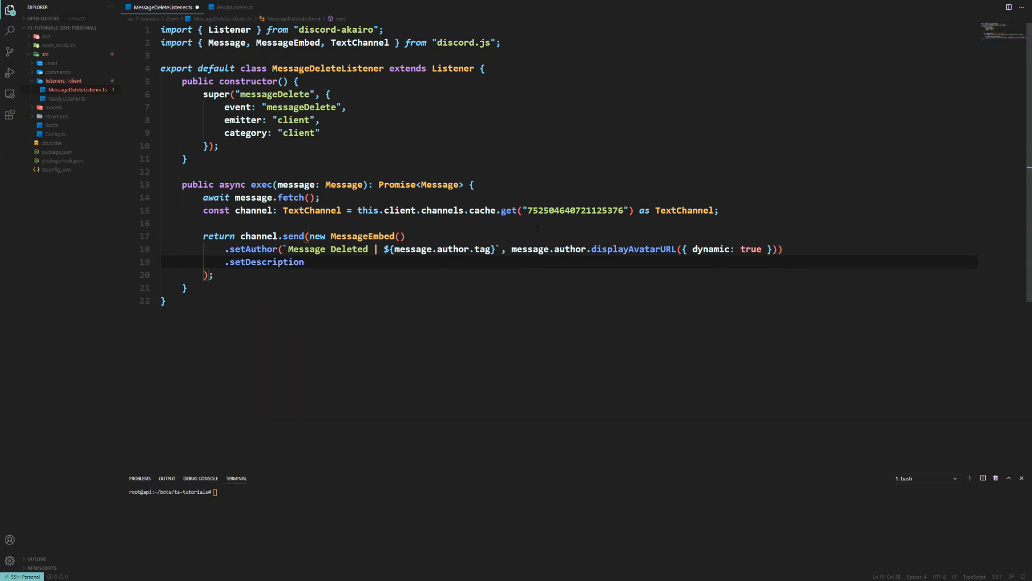
text((message.content)
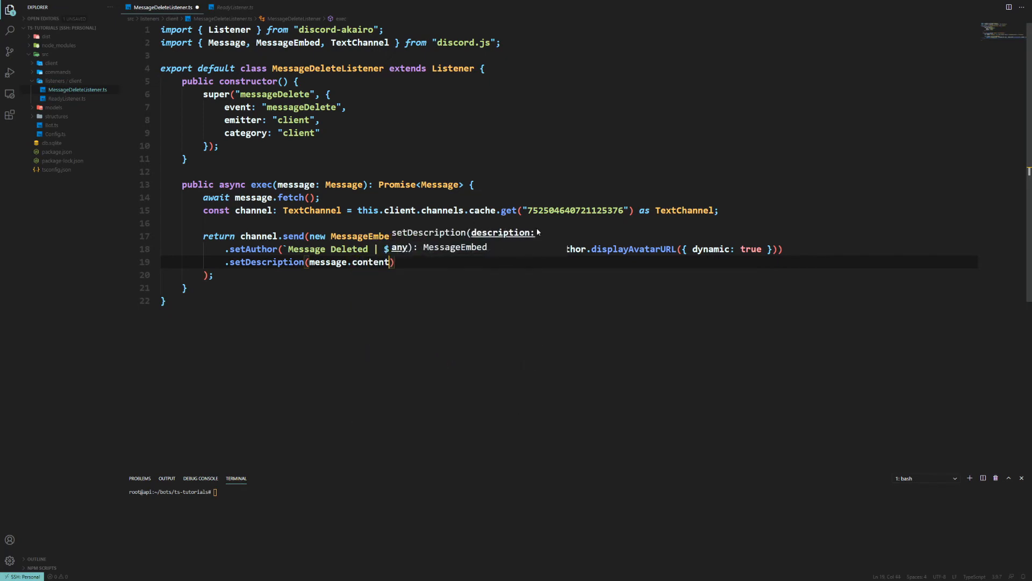
text())
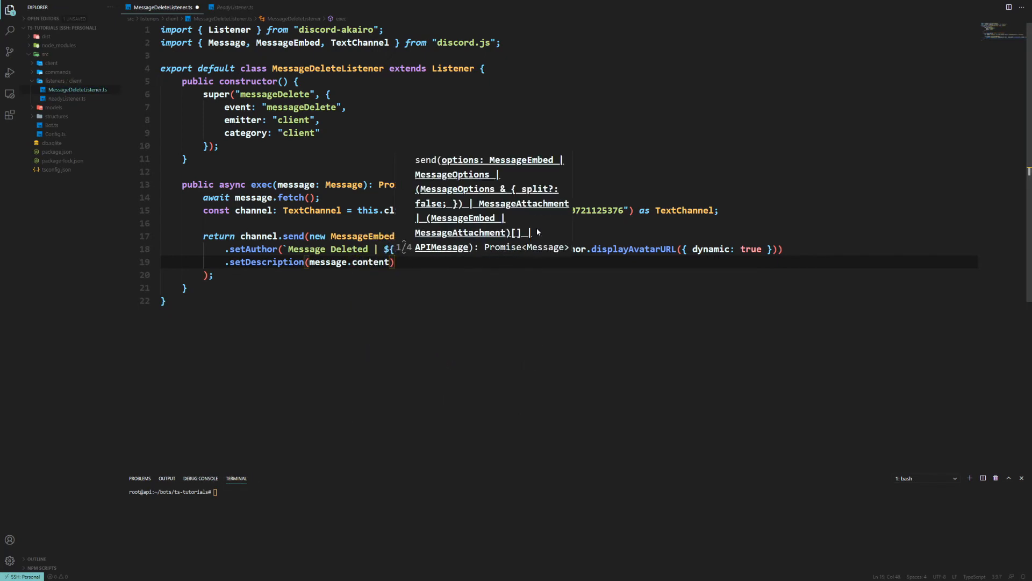
key(Return)
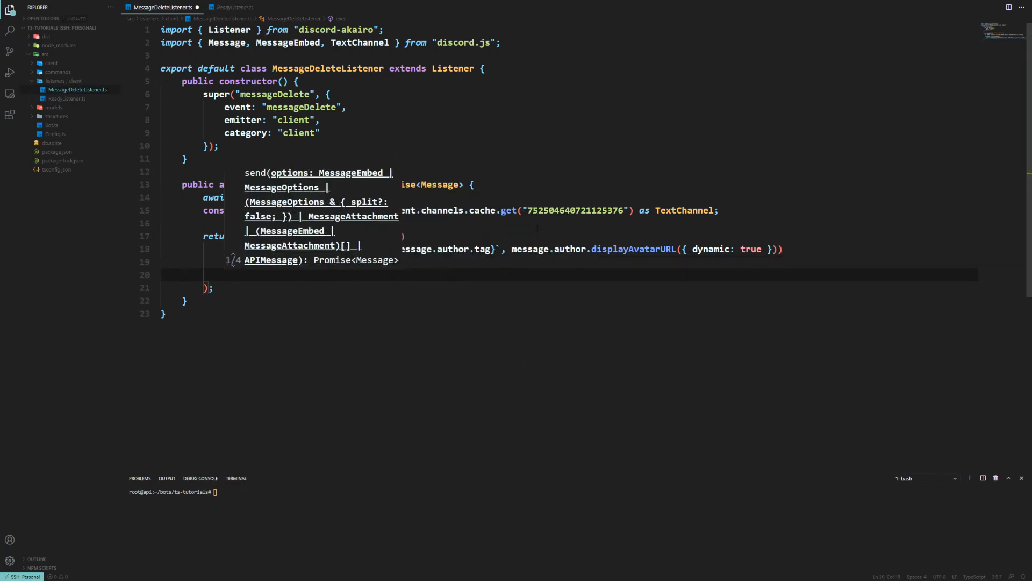
text(.setColor(")
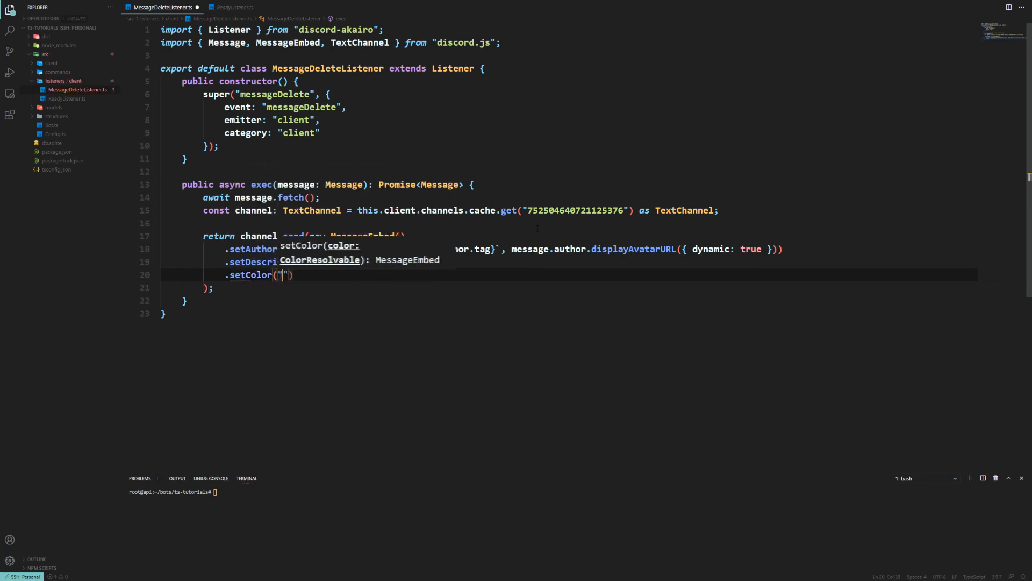
text(#f)
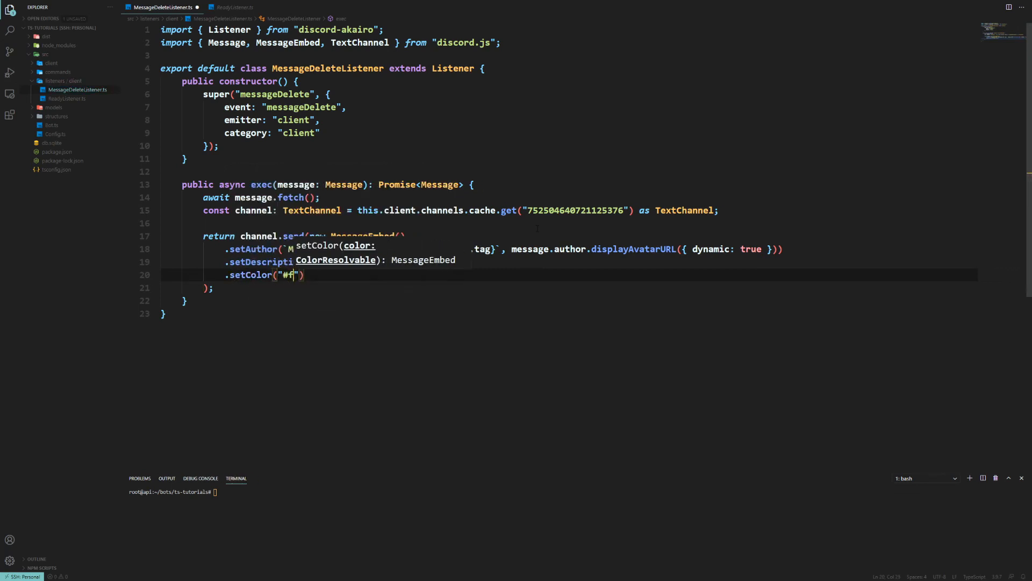
text(4)
key(BackSpace)
text(34466)
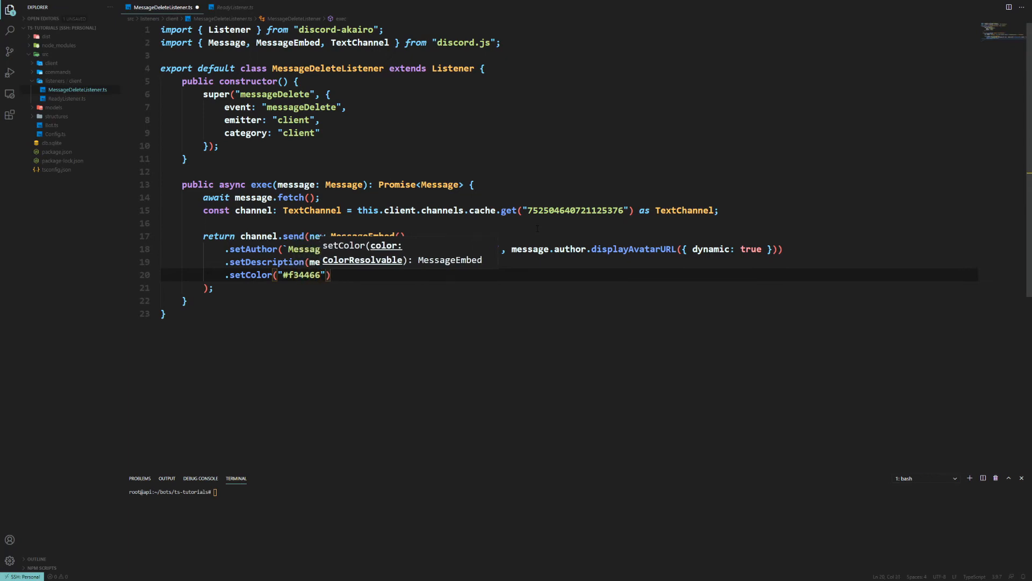
key(BackSpace)
key(BackSpace)
key(BackSpace)
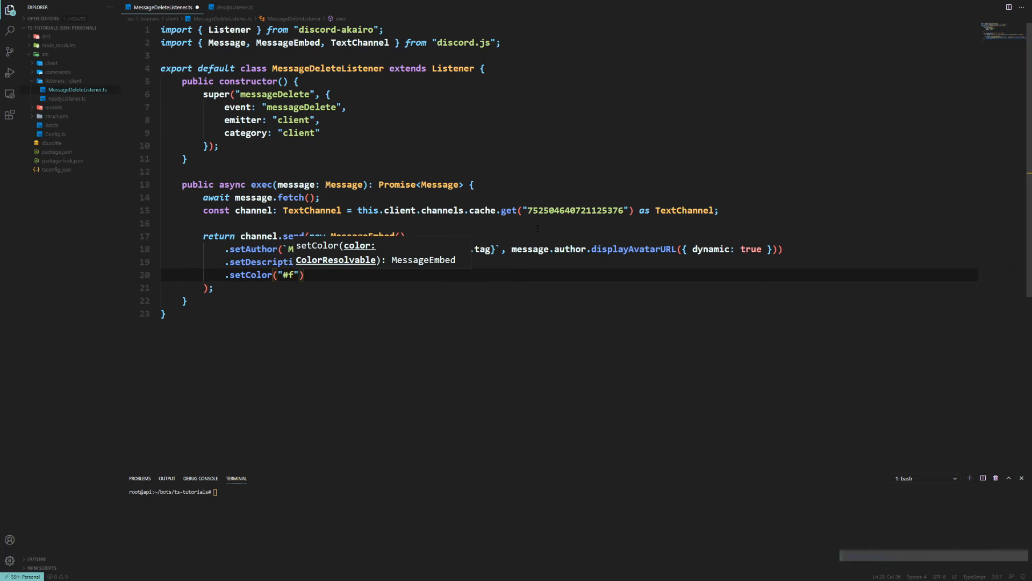
text(f0000)
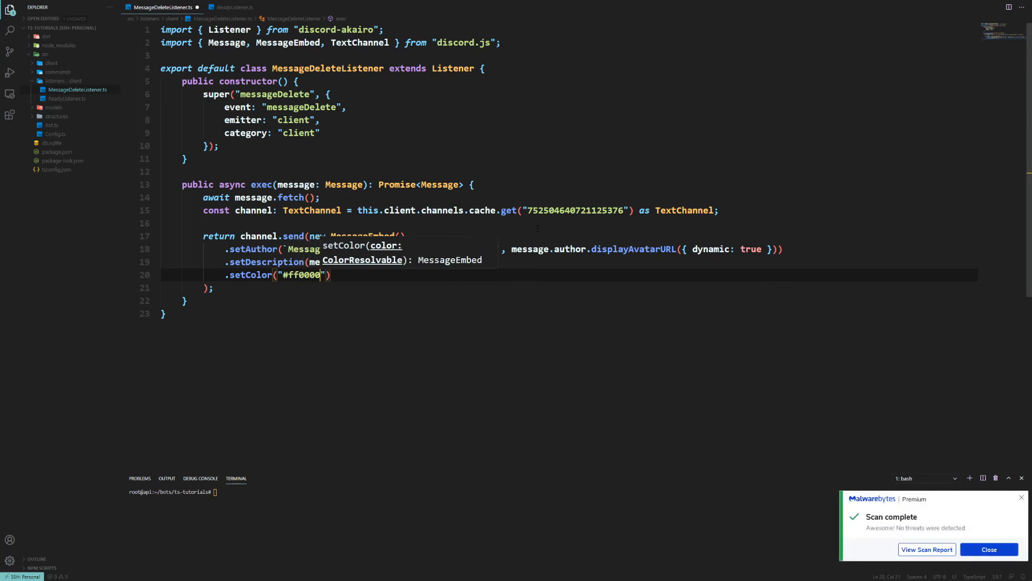
key(Right)
key(End)
key(Return)
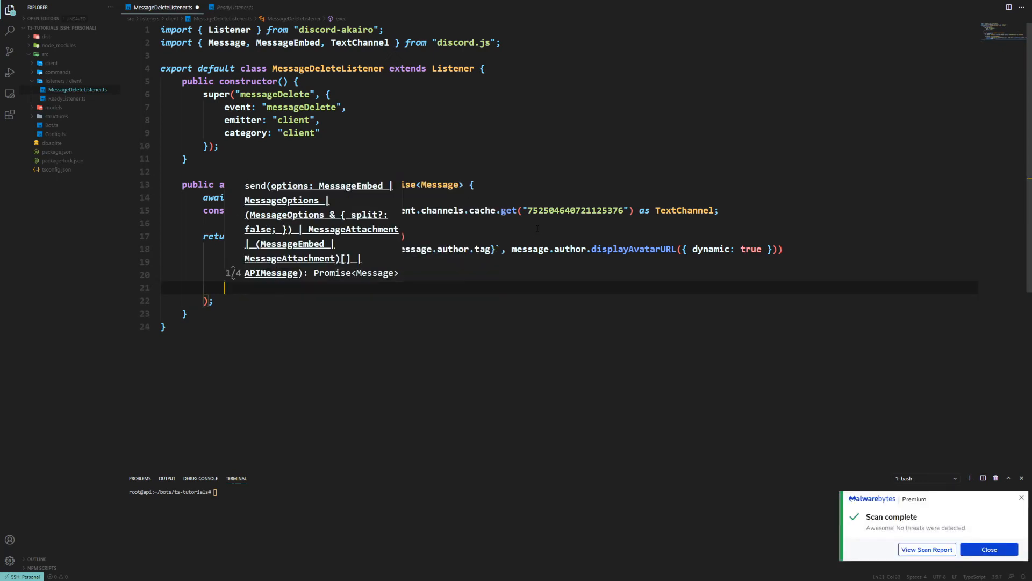
text(.)
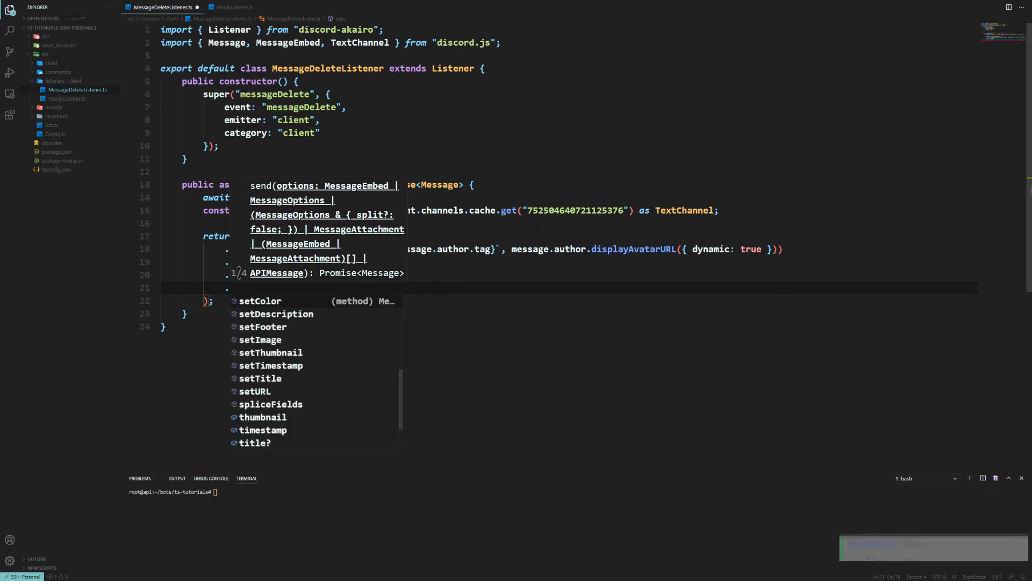
text(addField(")
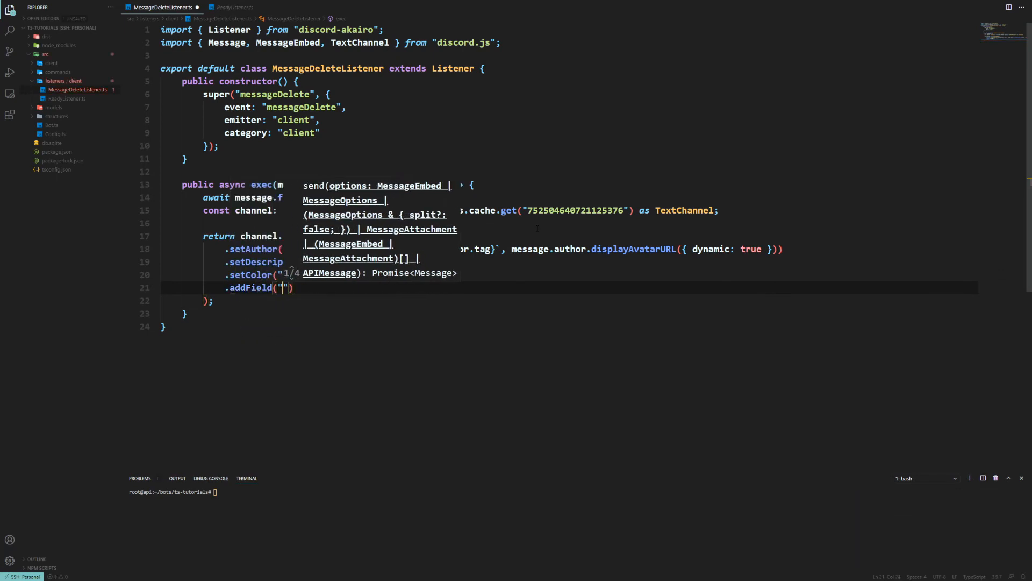
text(Author:)
Add an inline 'Author:' field showing ${message.author} with its ID in backticks, and save.
key(Right)
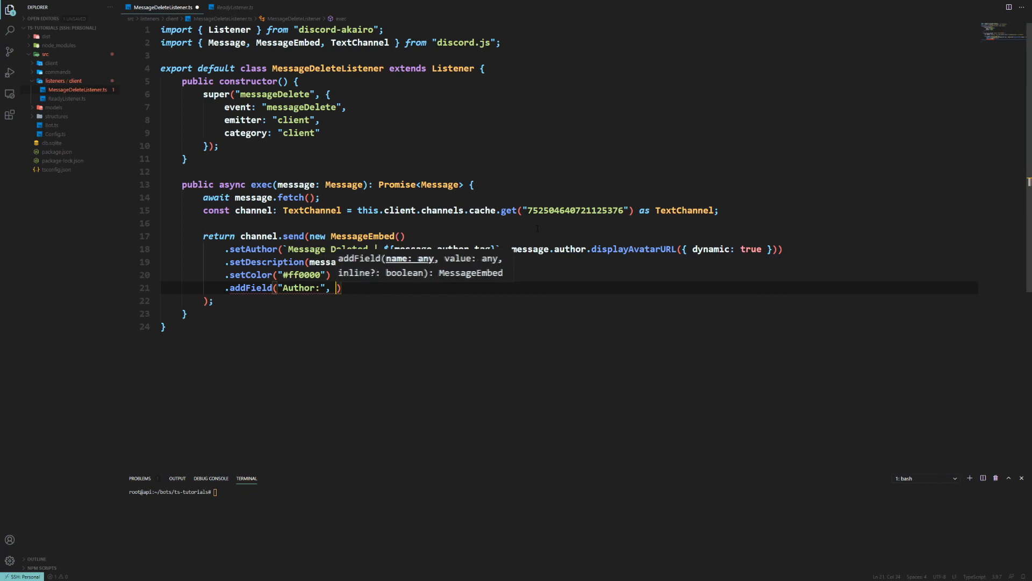
text(, `${mes)
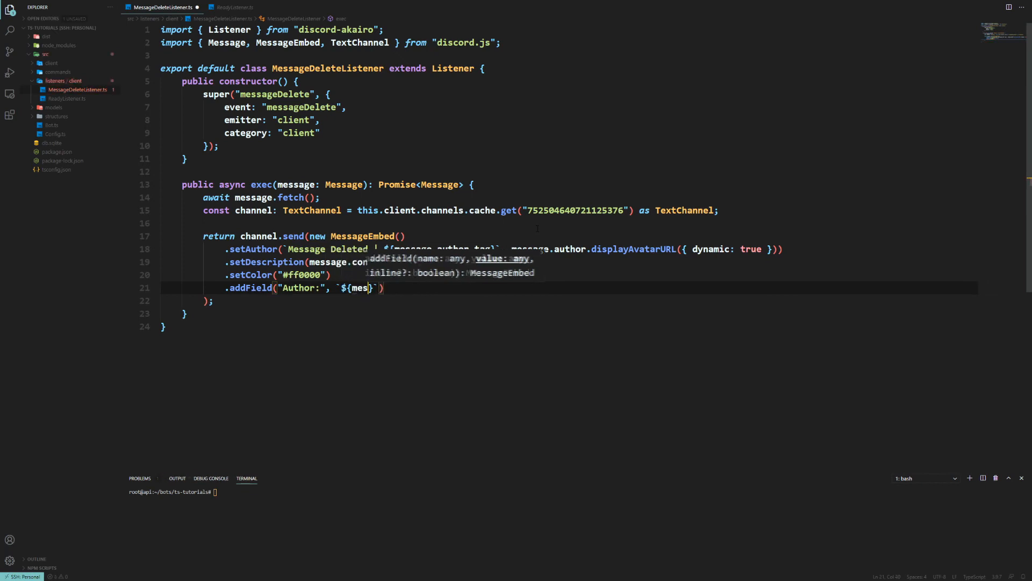
text(sage.author)
key(Right)
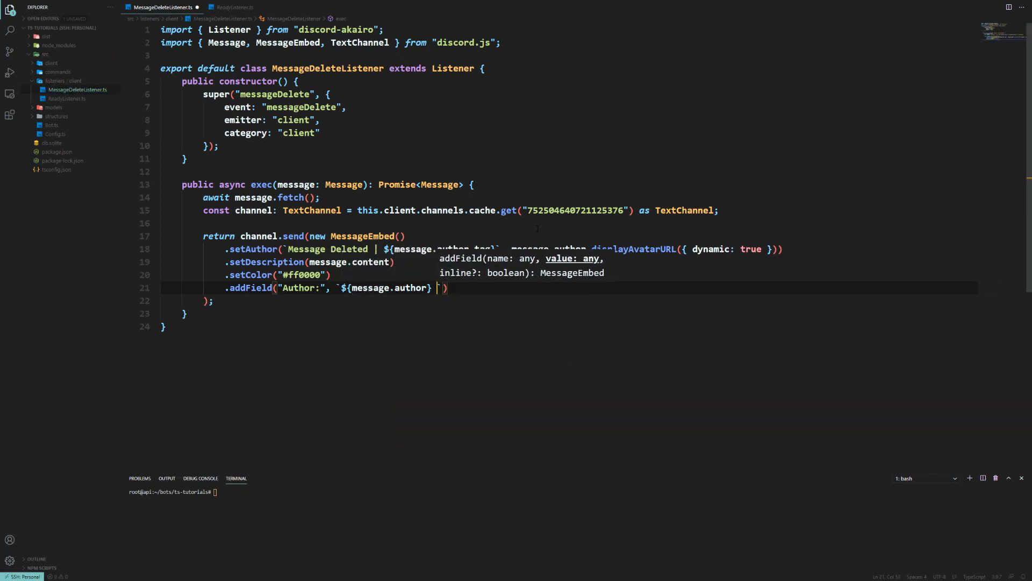
text((\`\`)
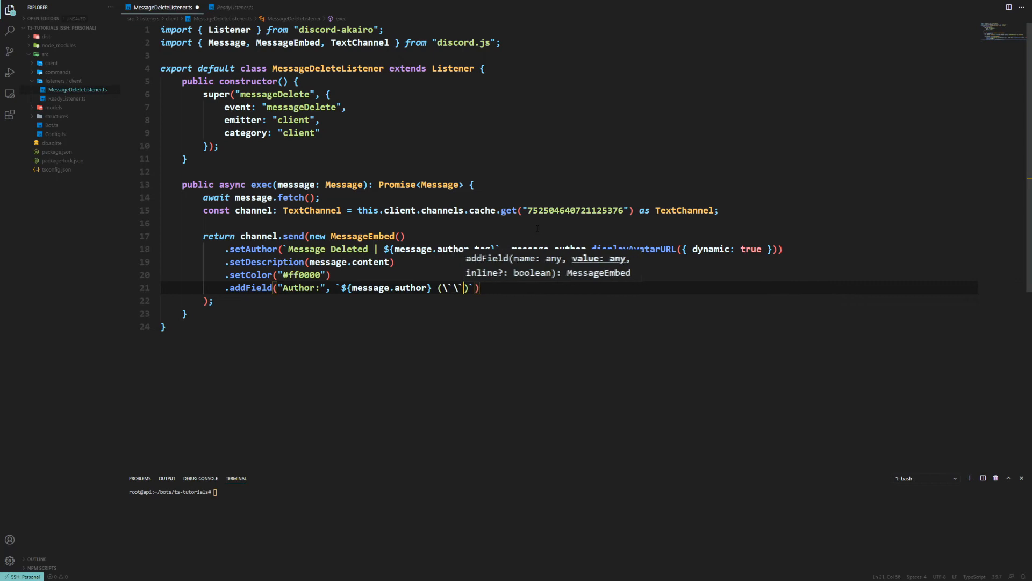
key(Left)
key(Left)
text(${)
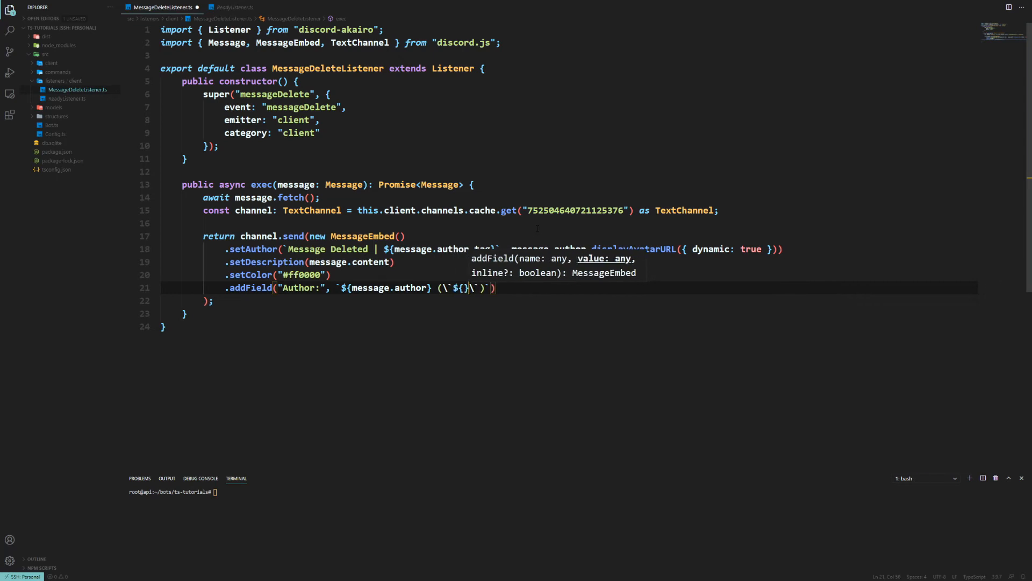
text(message.a)
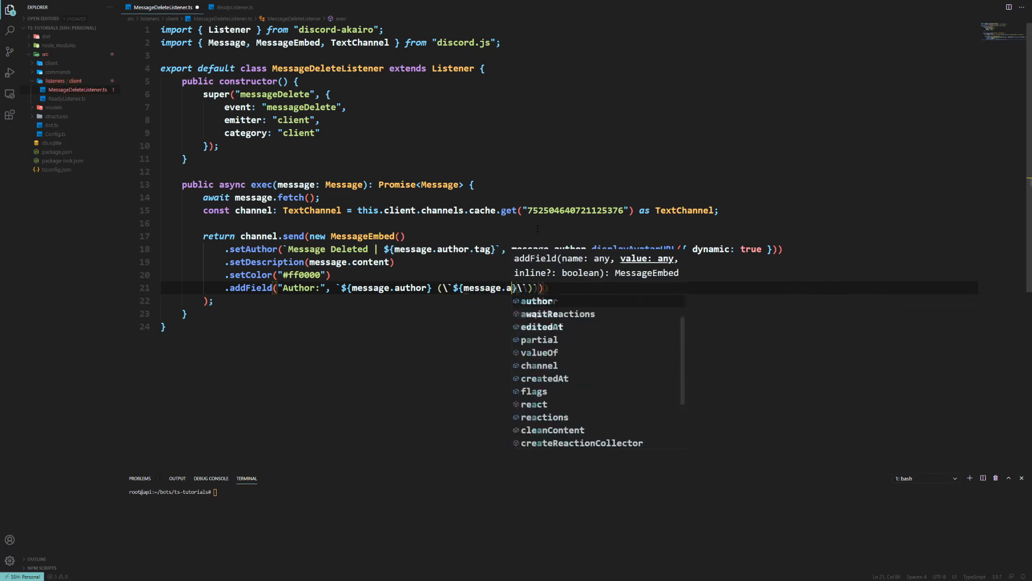
text(uthor.id)
key(Right)
key(Right)
key(Right)
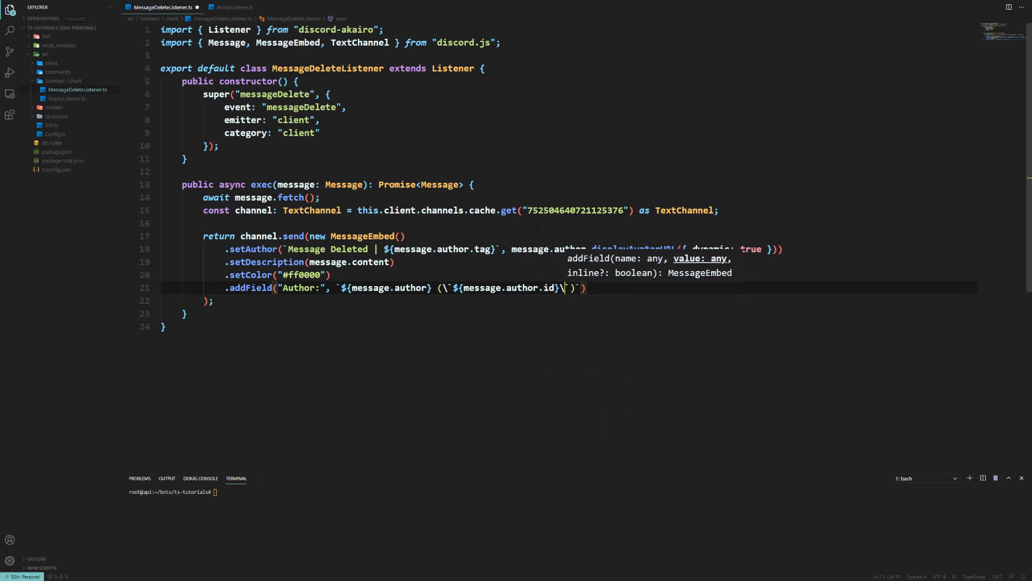
text(, tr)
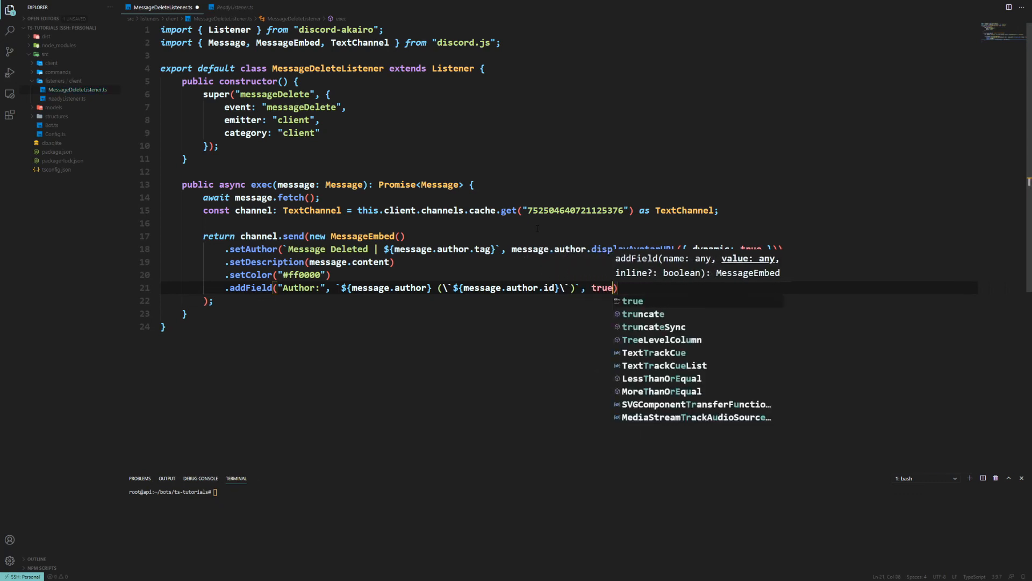
text(ue)
key(Down)
key(Left)
key(ctrl+s)
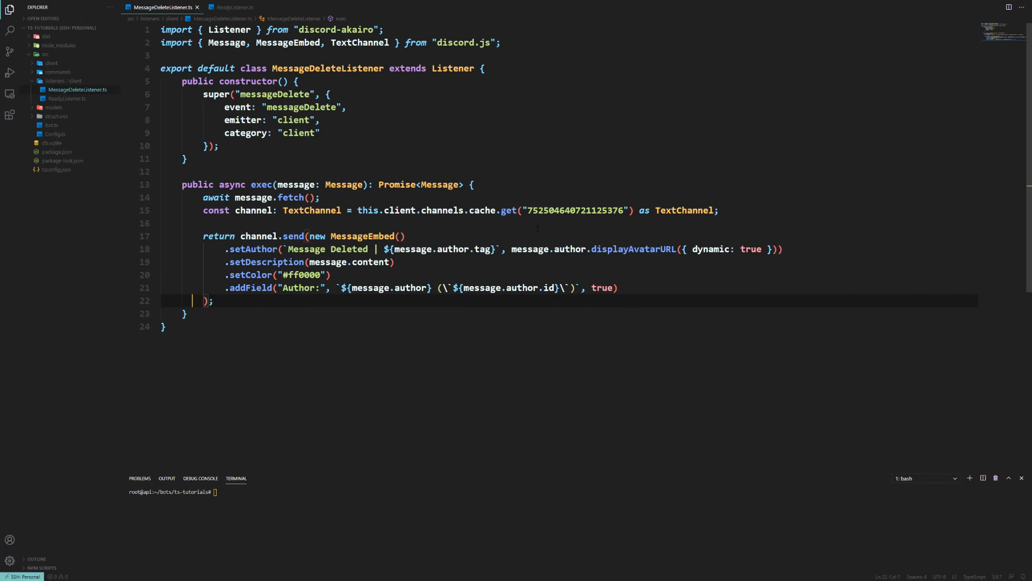
key(Return)
text(.add)
Chain .addField('Channel', `${message.channel} (${message.channel.id})`, true) onto the embed.
key(Tab)
text((")
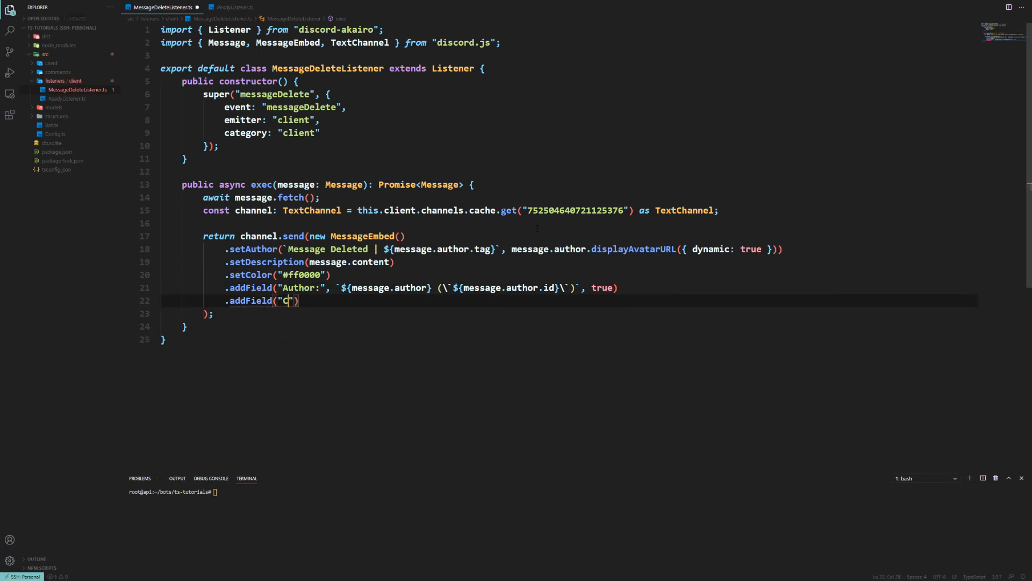
text(Channel:)
key(Right)
text(, `${message)
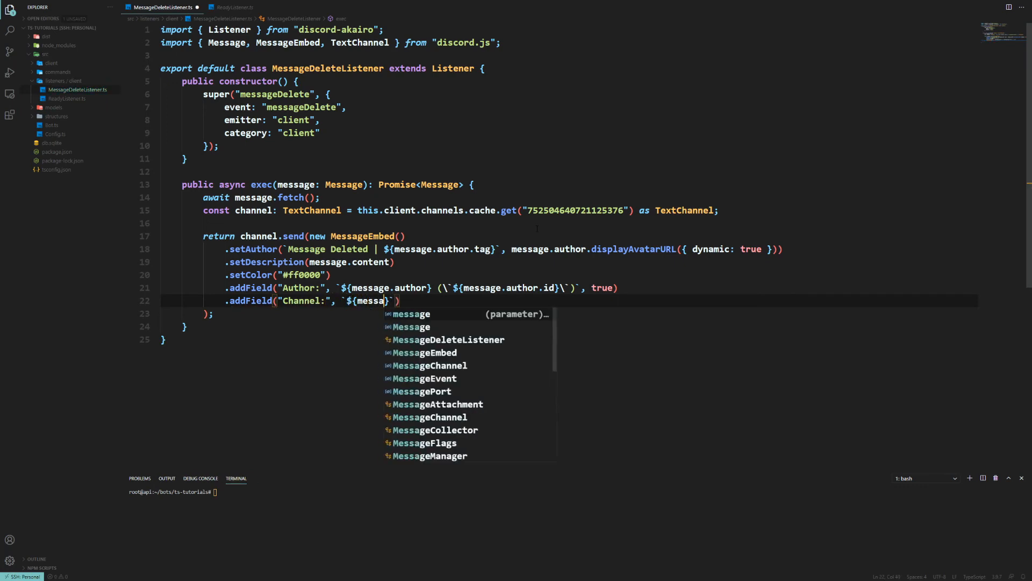
text(.ch)
key(Tab)
key(Right)
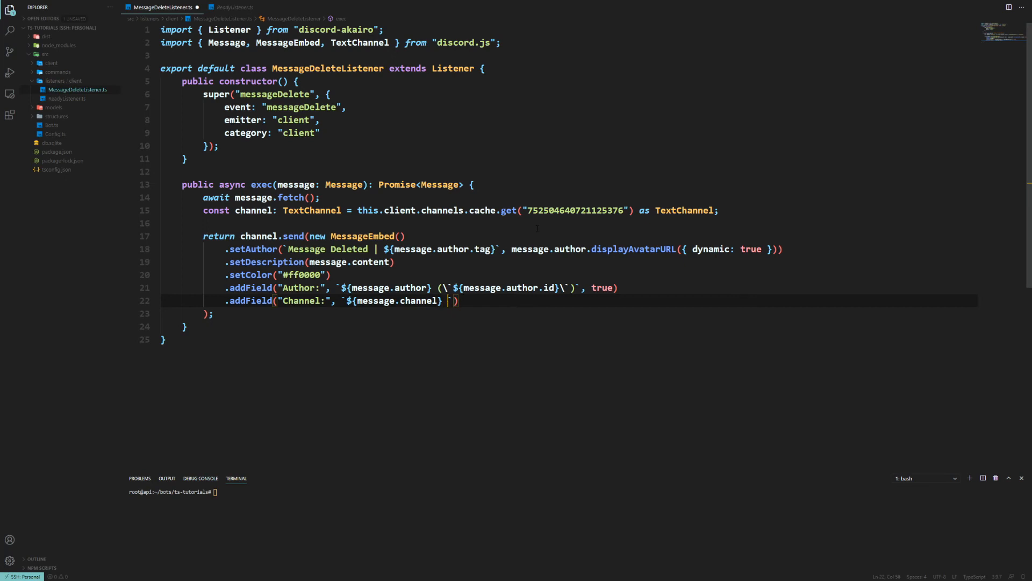
text(()
text(\`\`)
text(${)
text(chann}\)
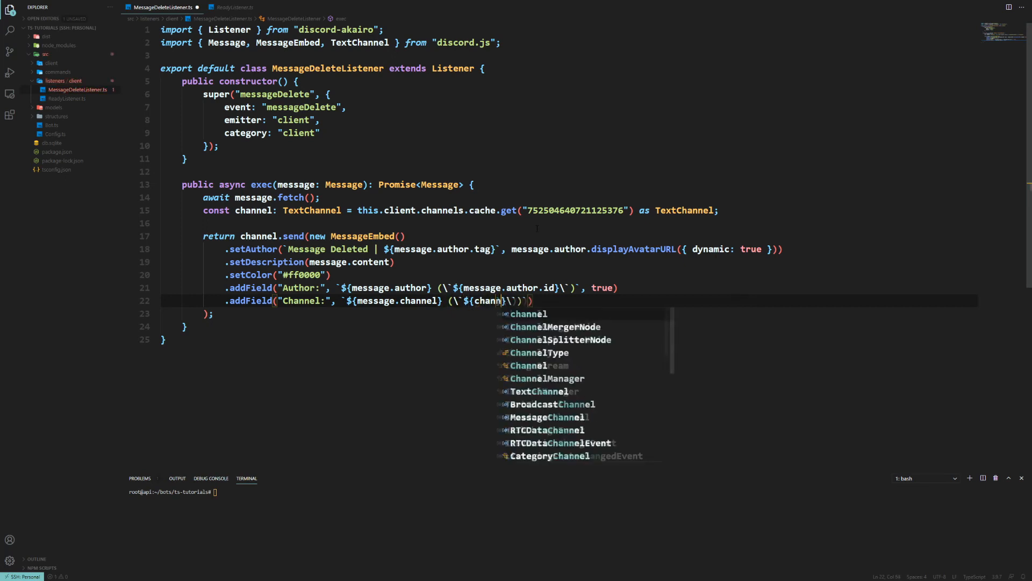
key(BackSpace)
key(BackSpace)
key(BackSpace)
text(message)
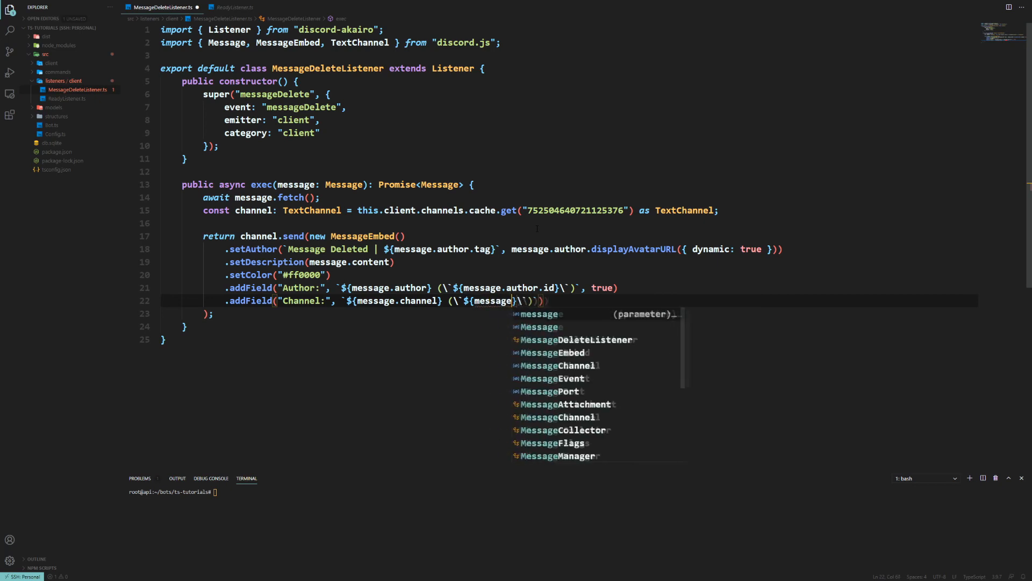
text(.channel.id)
key(End)
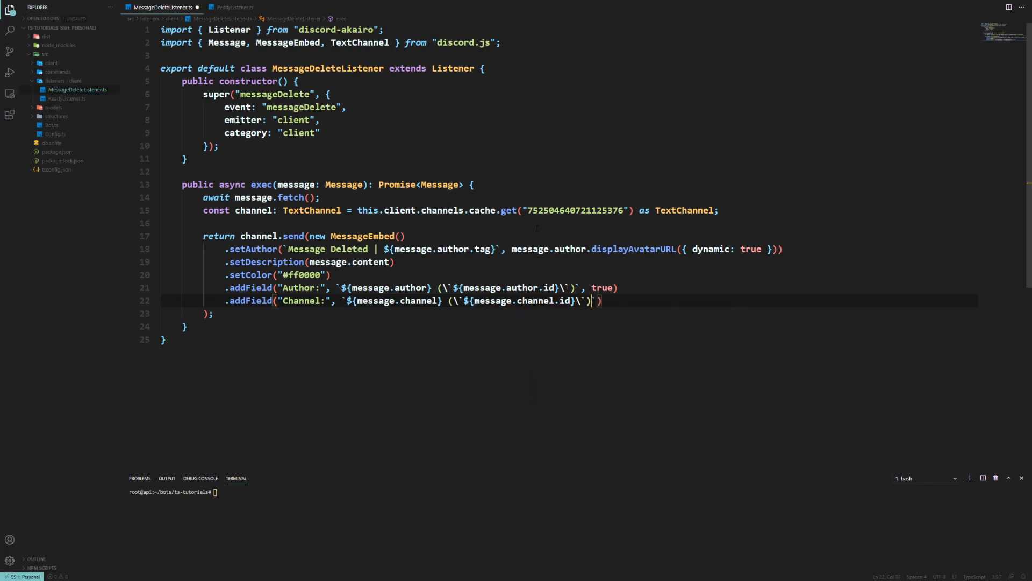
text(, true))
Chain .setThumbnail(message.author.displayAvatarURL({ dynamic: true })) onto the embed.
key(Return)
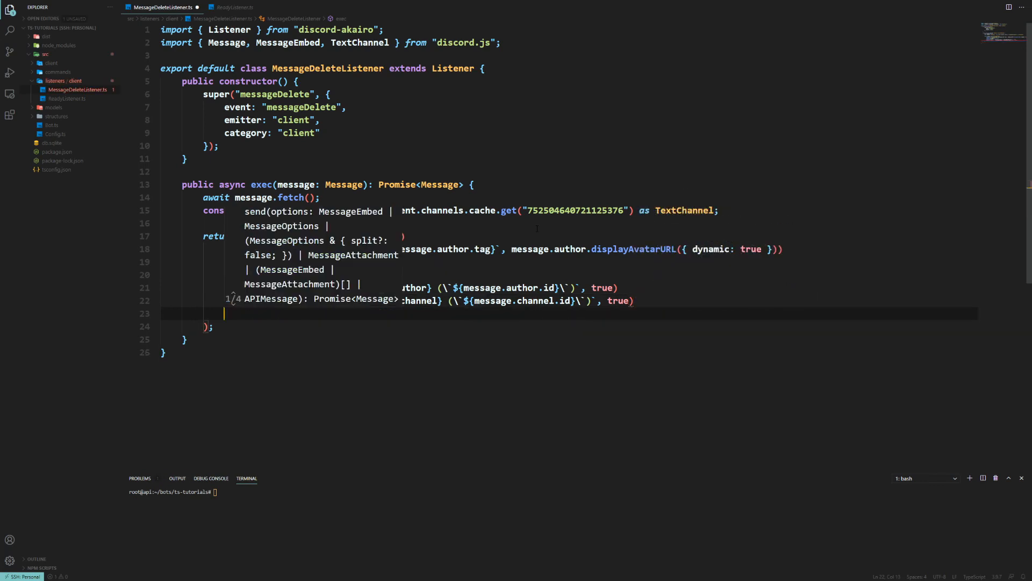
text(.setThumbnail()
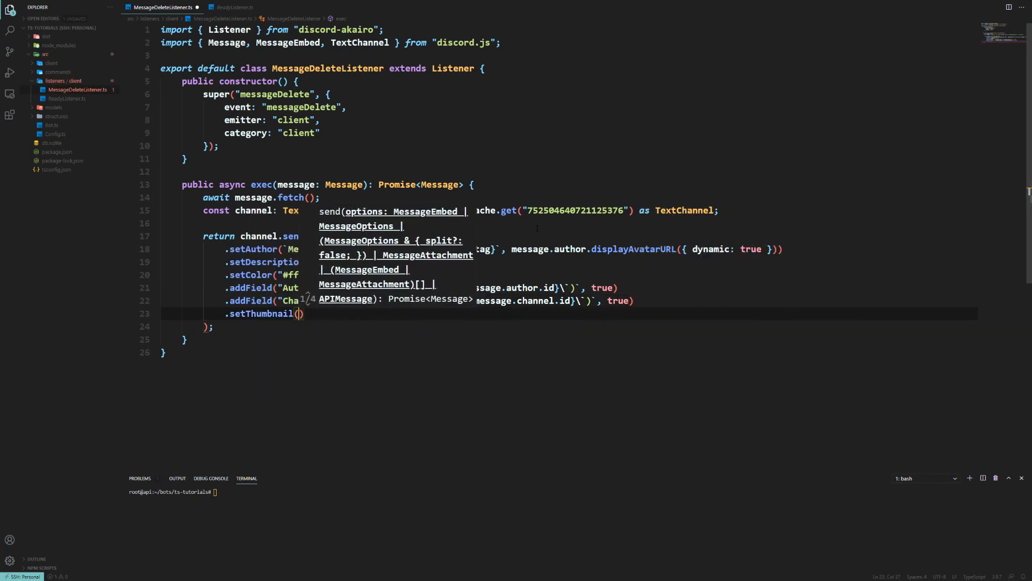
text(message.author)
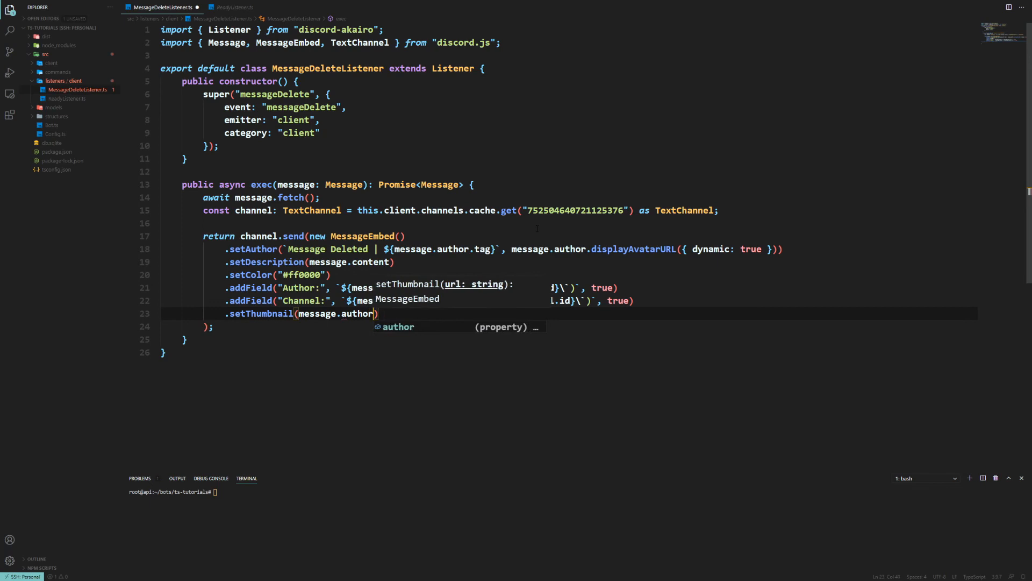
key(Tab)
text(.displ)
key(Tab)
text(({ )
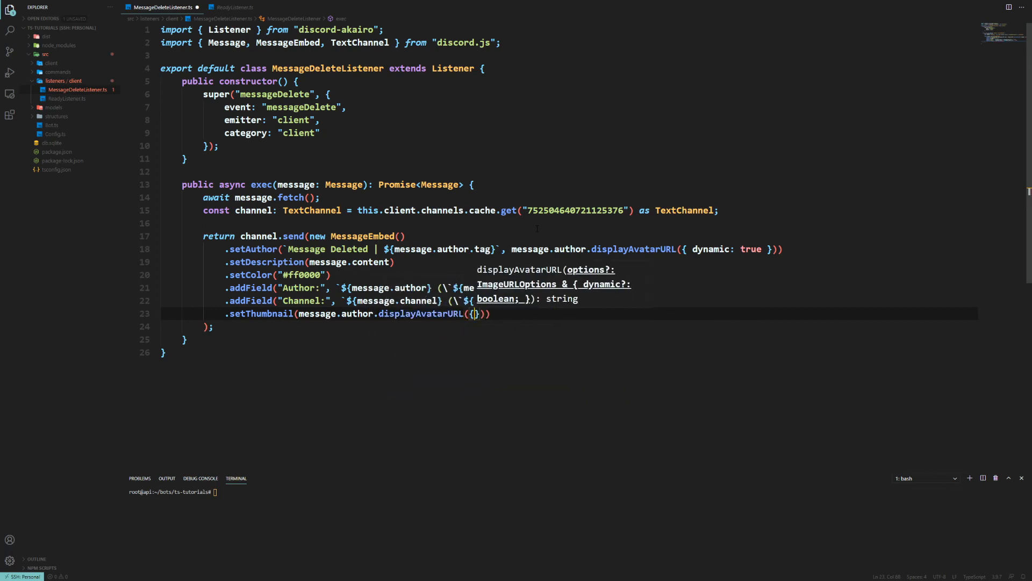
text(dynamic)
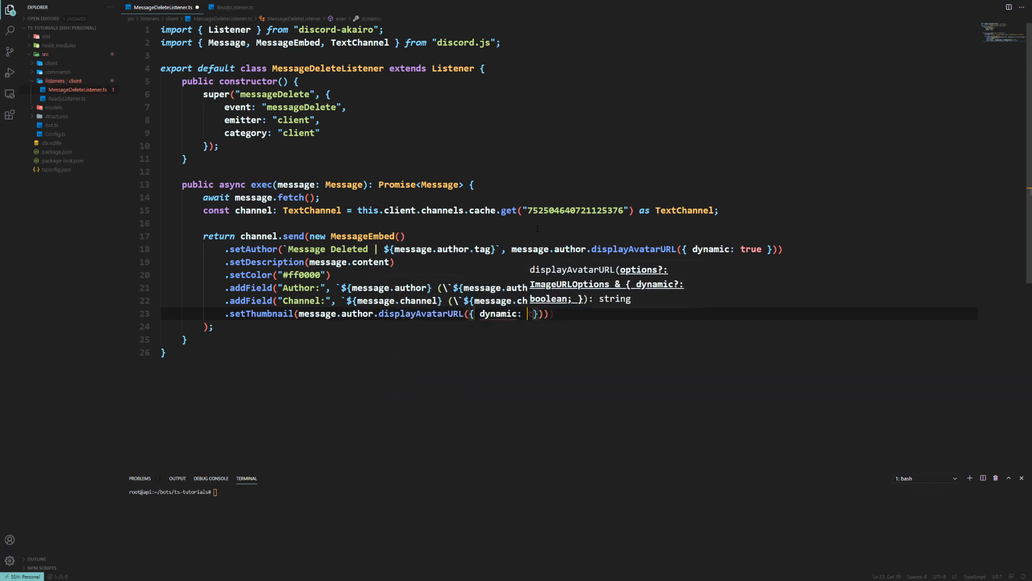
text(: true)
key(End)
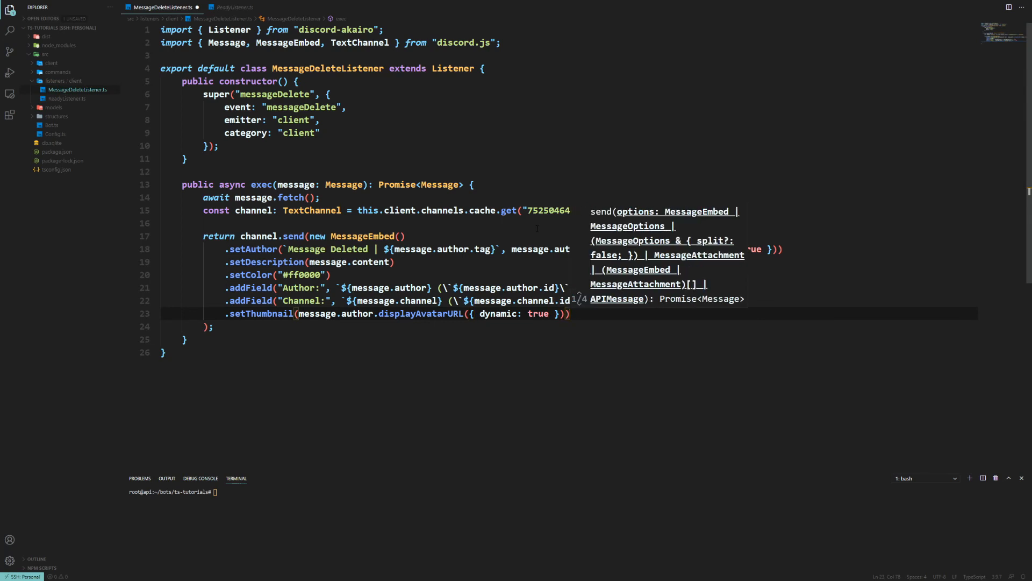
click(536, 197)
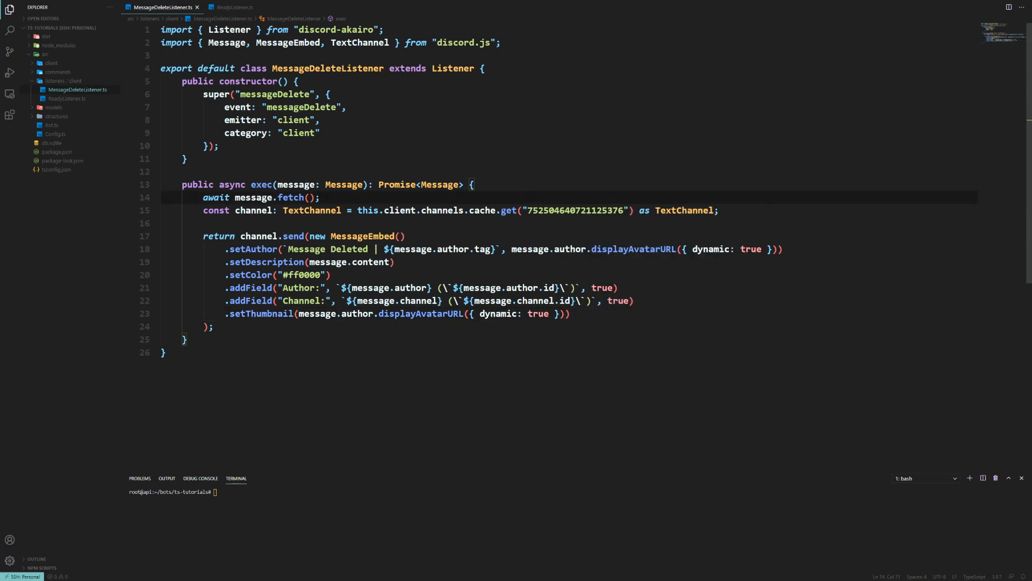
Delete the await message.fetch() line from exec and save the listener file.
key(ctrl+shift+Left)
key(ctrl+shift+Left)
key(ctrl+shift+Left)
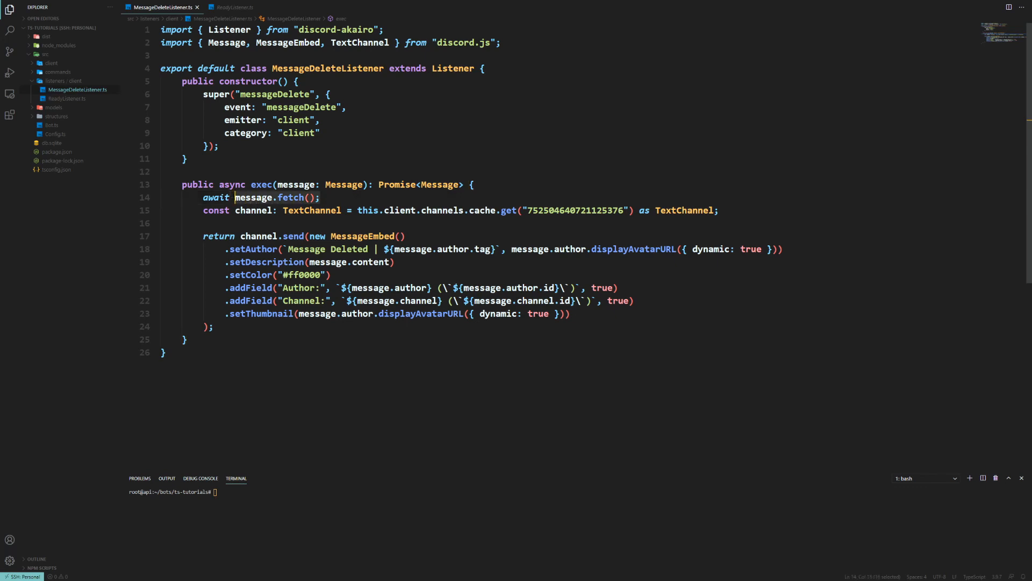
key(End)
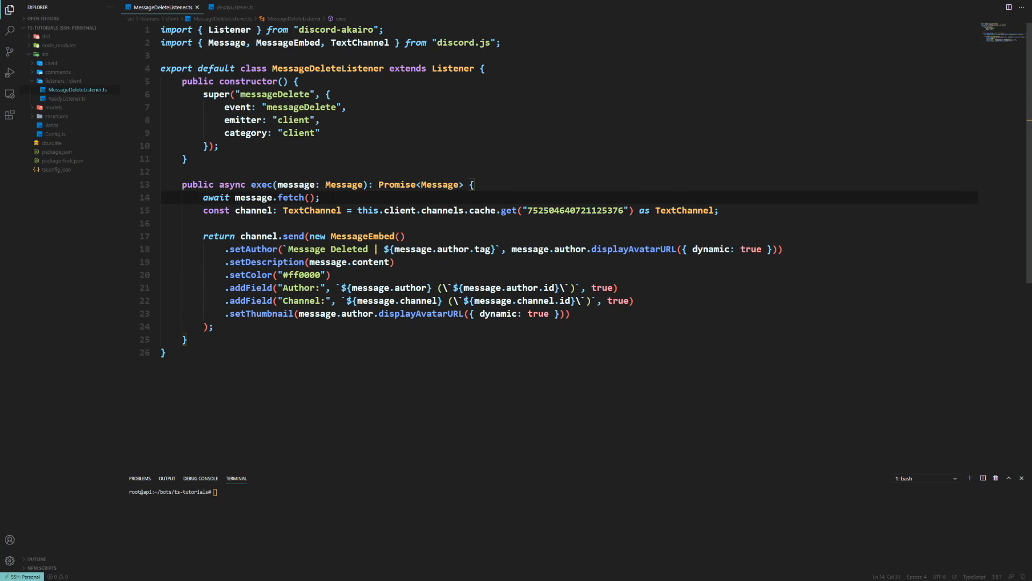
key(shift+Left)
key(ctrl+shift+Left)
key(ctrl+shift+Left)
key(ctrl+shift+Left)
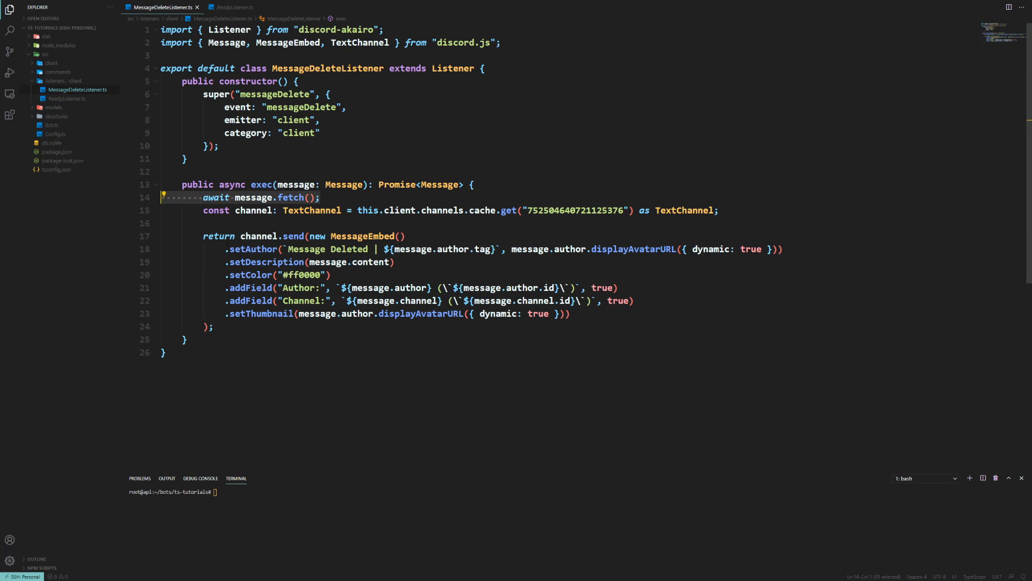
key(BackSpace)
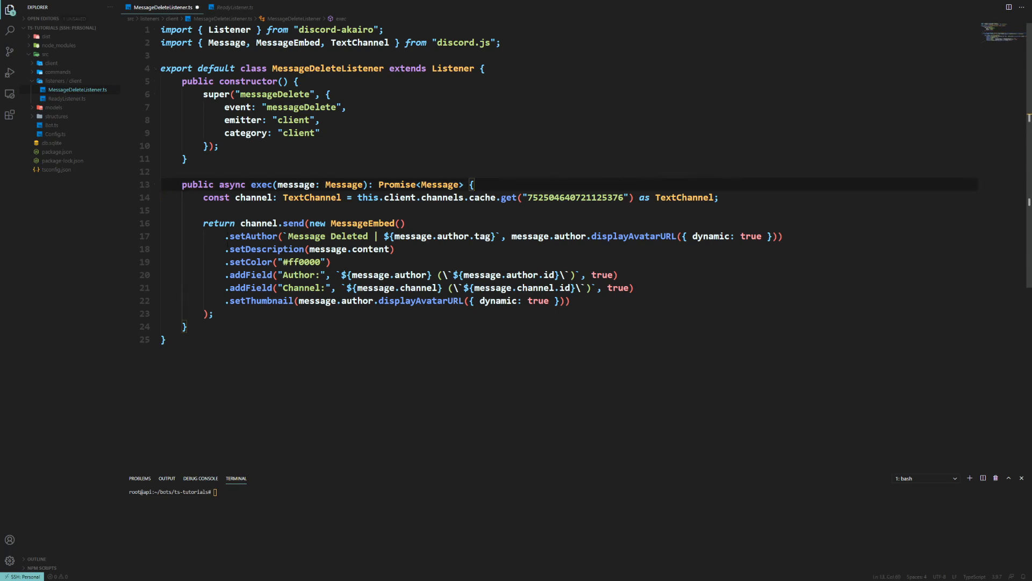
key(ctrl+s)
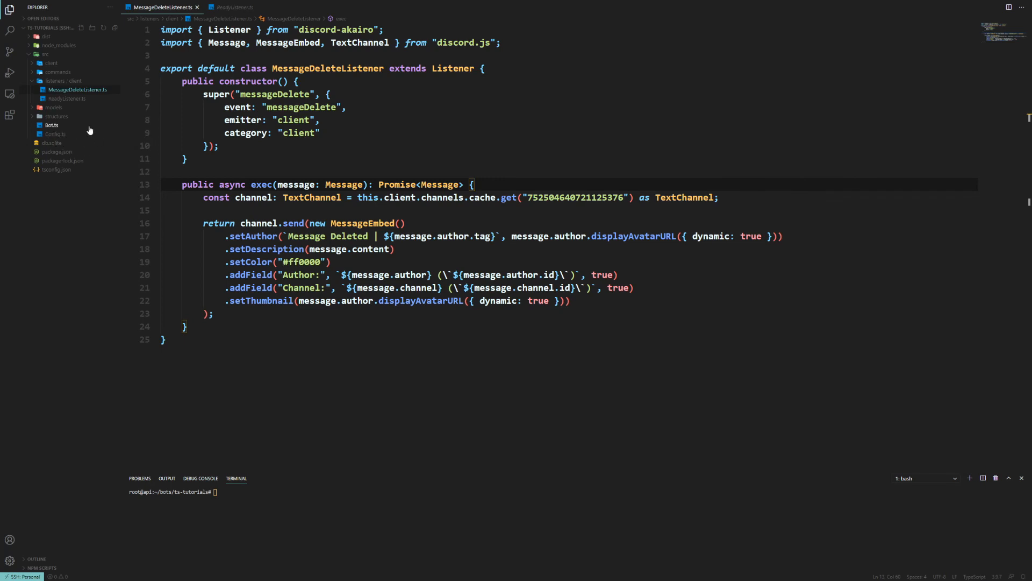
Add 'if (message.partial || message.author.bot) return;' at the start of exec and save.
key(Return)
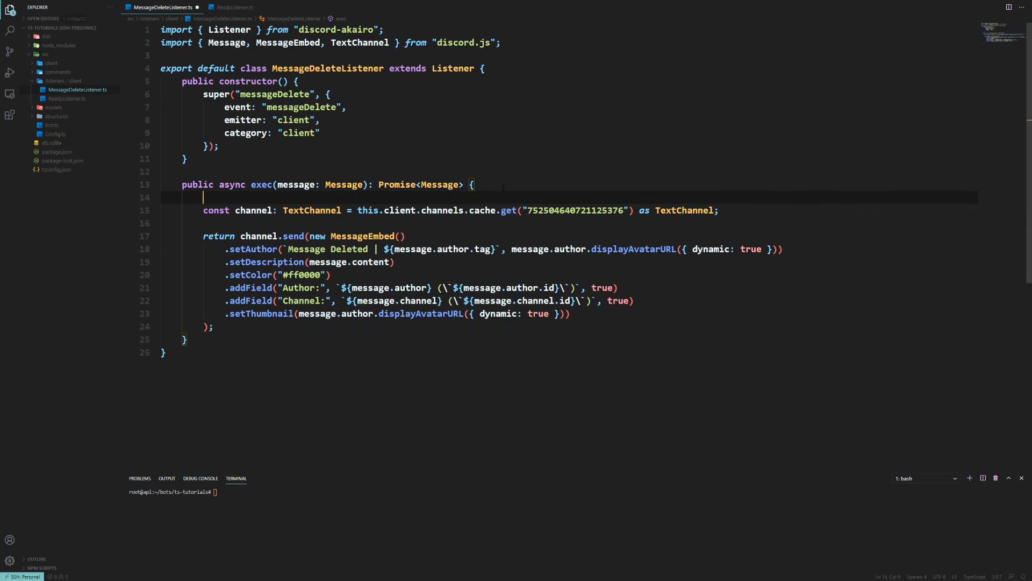
text(if (message.pa)
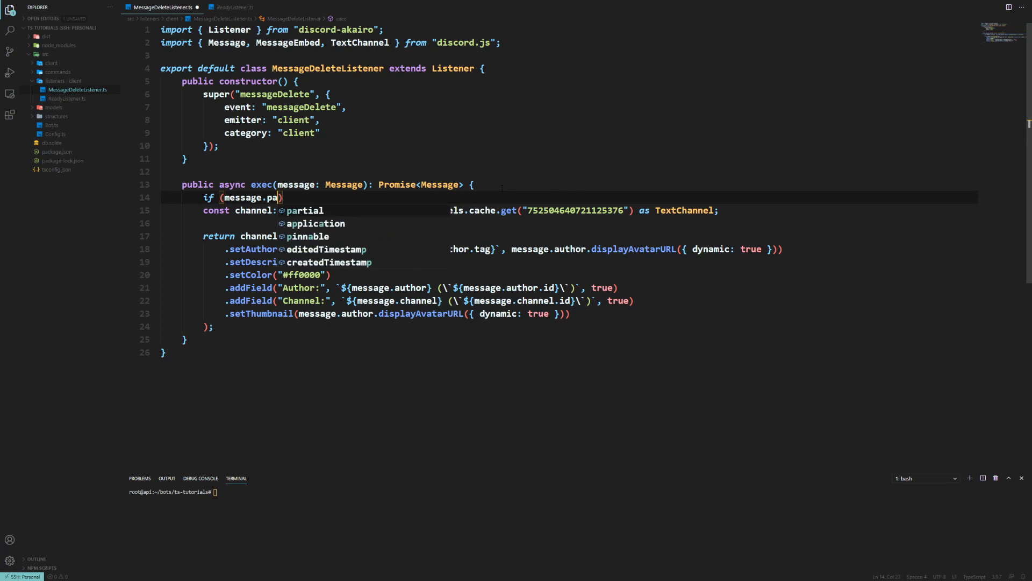
key(Tab)
text() return;)
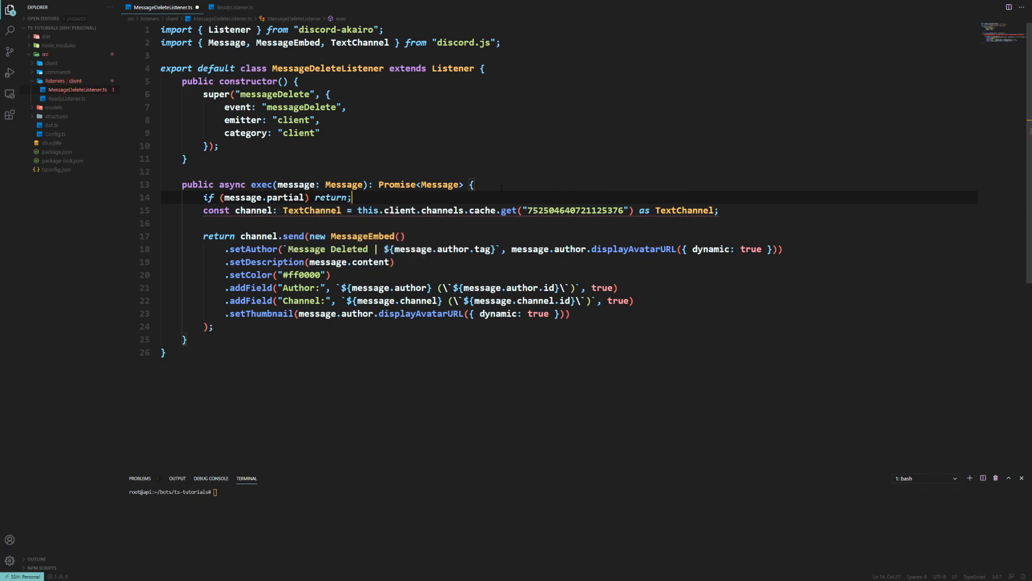
key(ctrl+s)
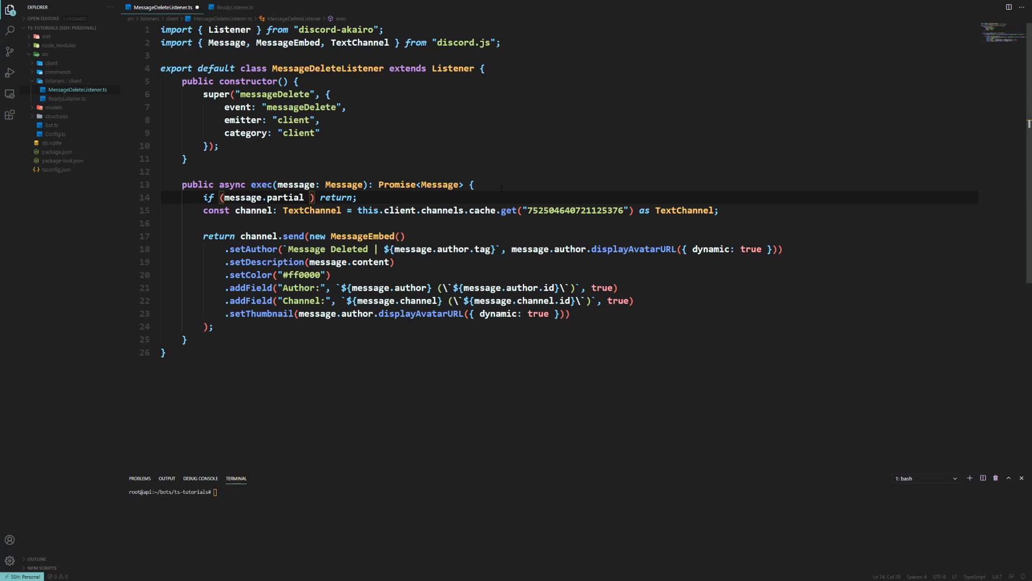
text(|| mes)
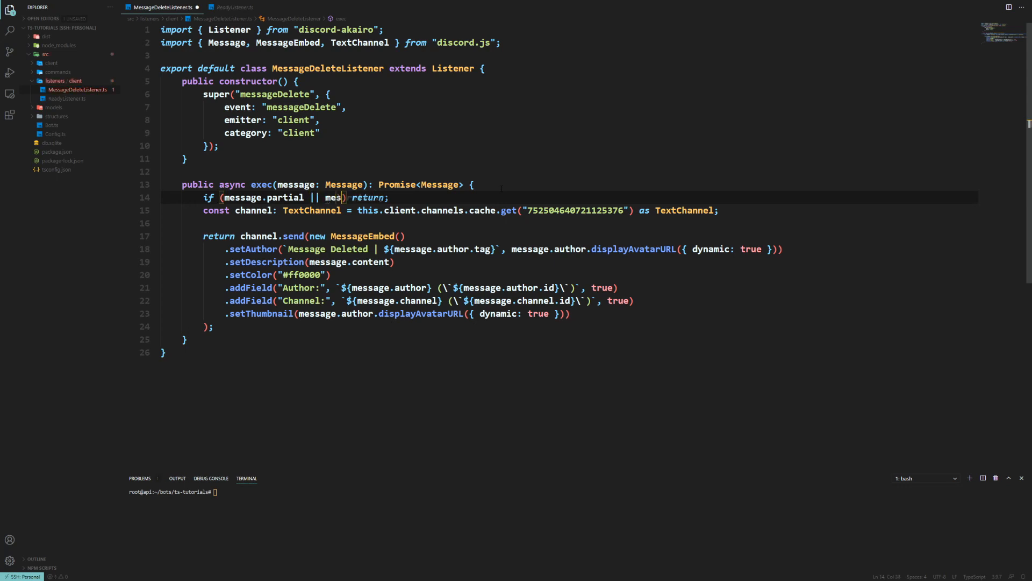
text(sage.author.bot)
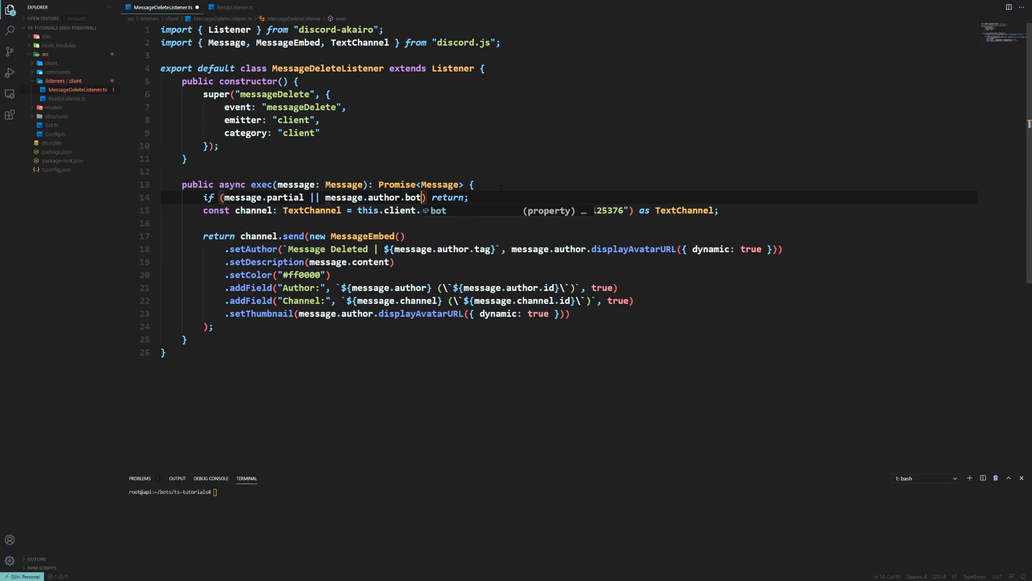
key(ctrl+s)
Review the channel lookup and setColor lines, then focus the integrated terminal.
click(496, 196)
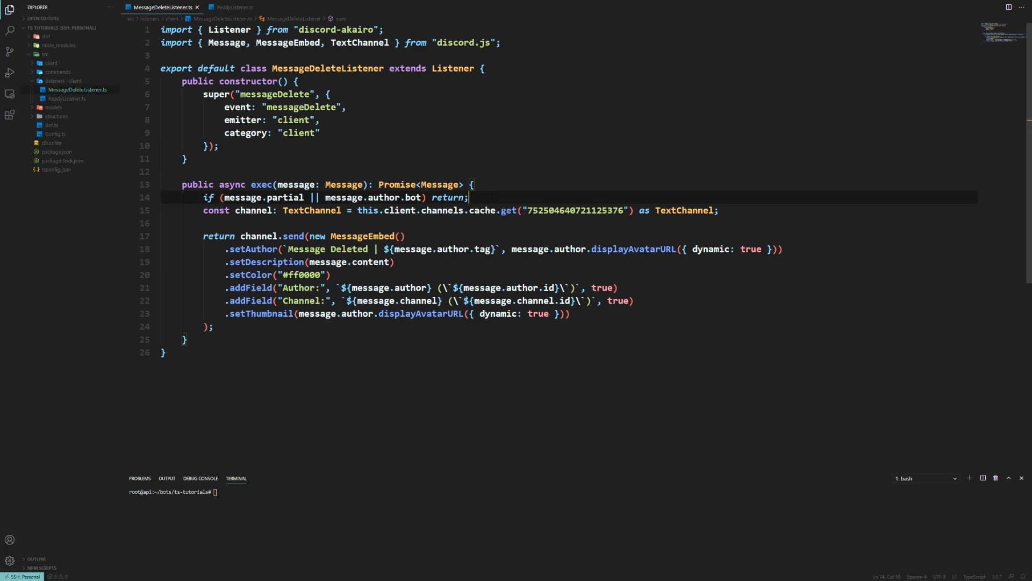
click(502, 274)
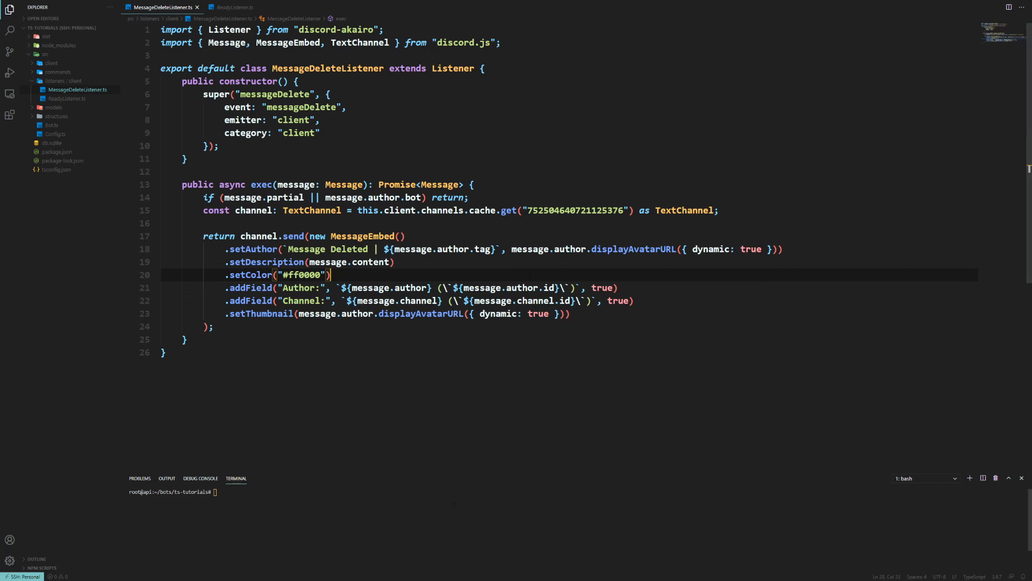
key(ctrl+grave)
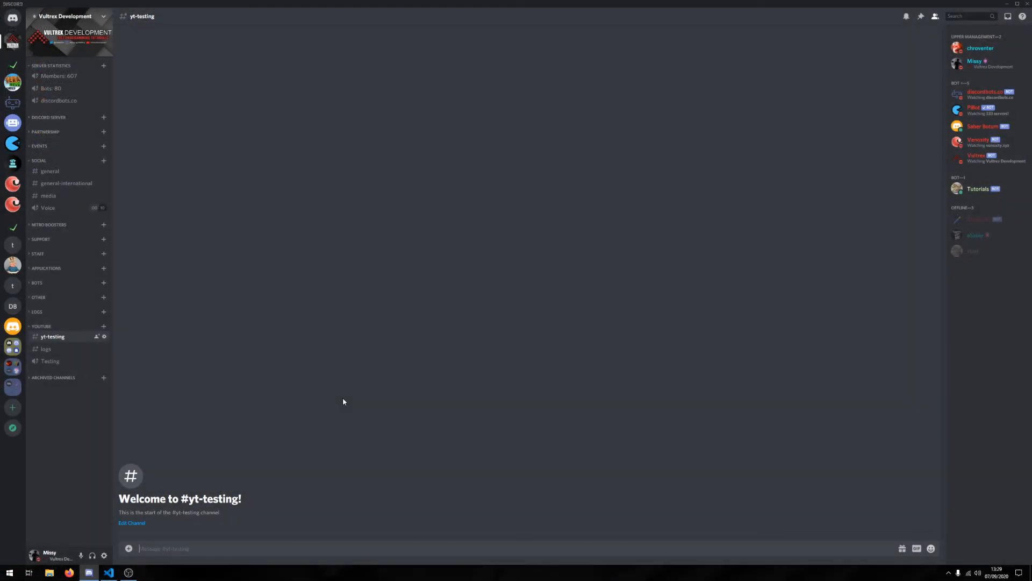
text(Hello World)
Send 'Hello World' in #yt-testing, delete it, and view the Message Deleted embed in #logs.
key(Return)
click(924, 522)
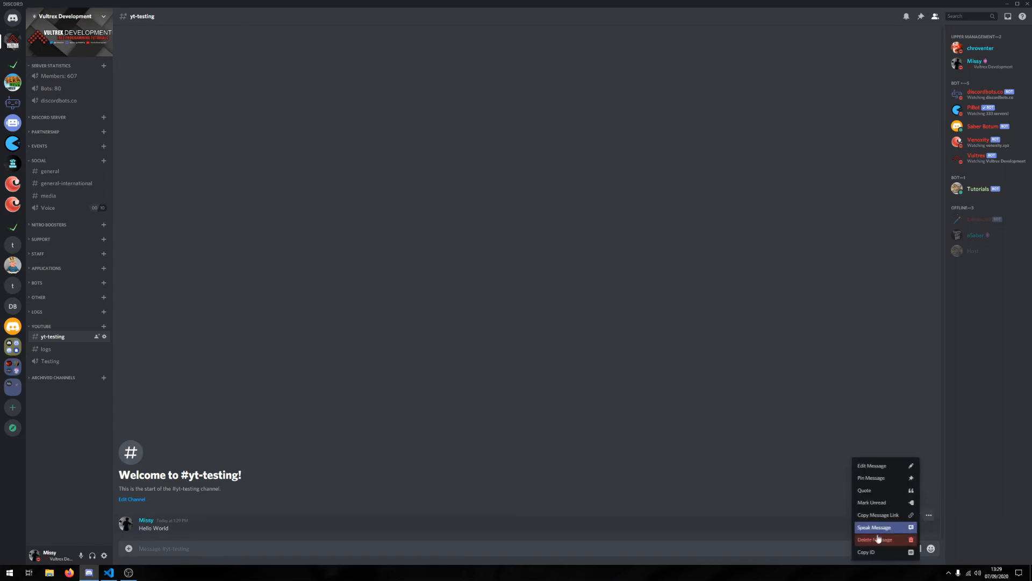
click(887, 532)
click(573, 315)
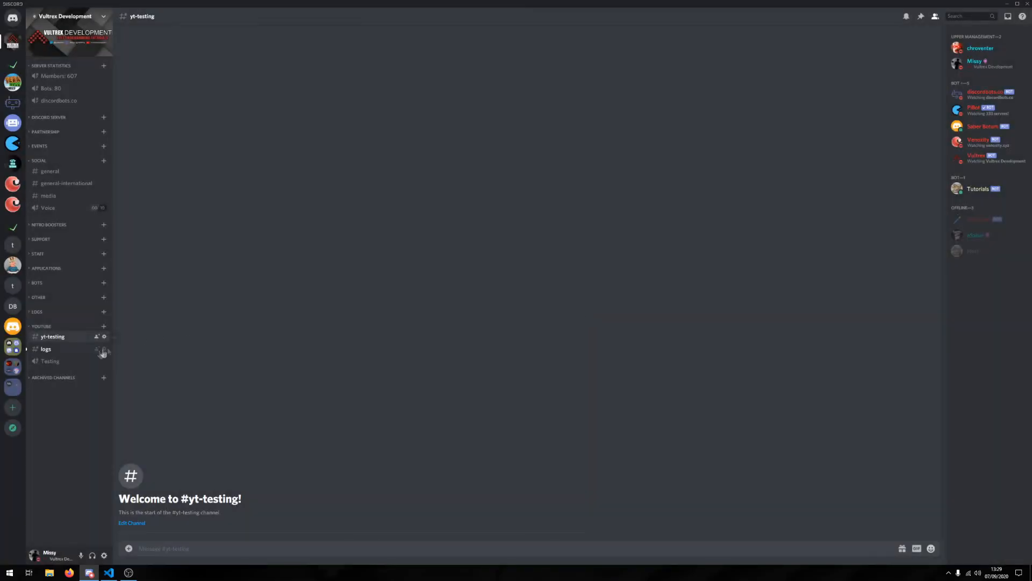
click(46, 348)
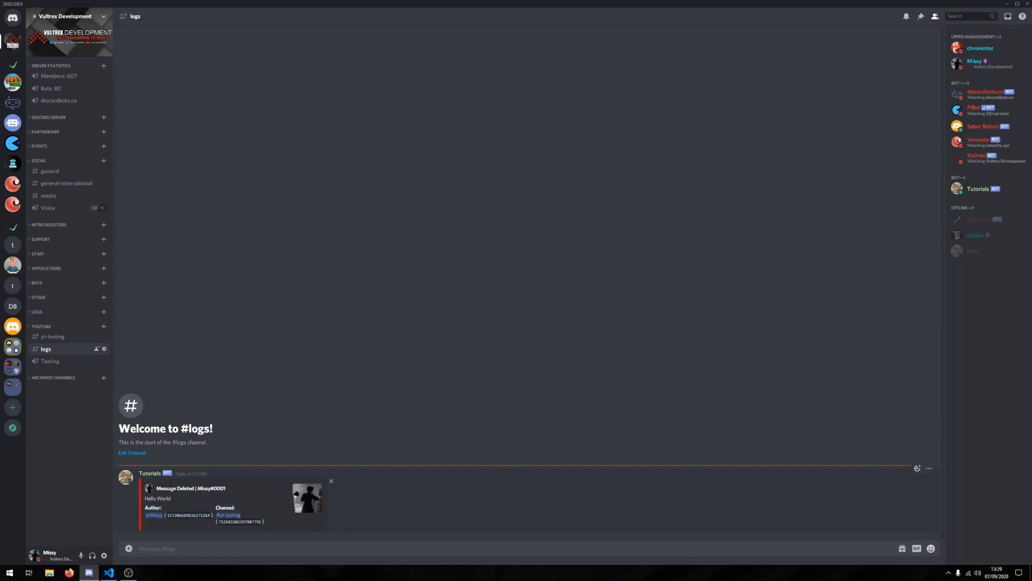
drag(158, 487, 224, 488)
click(236, 490)
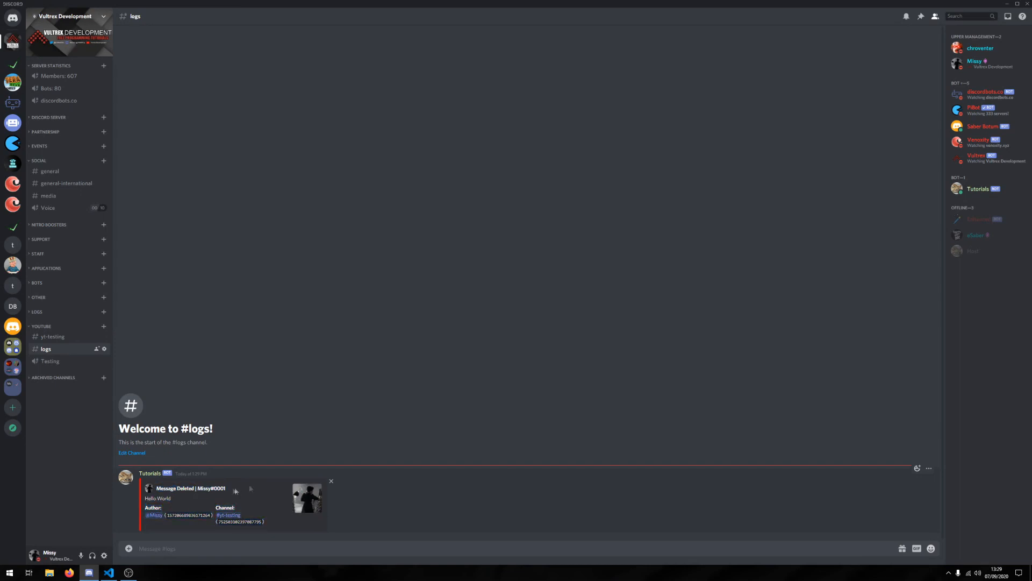